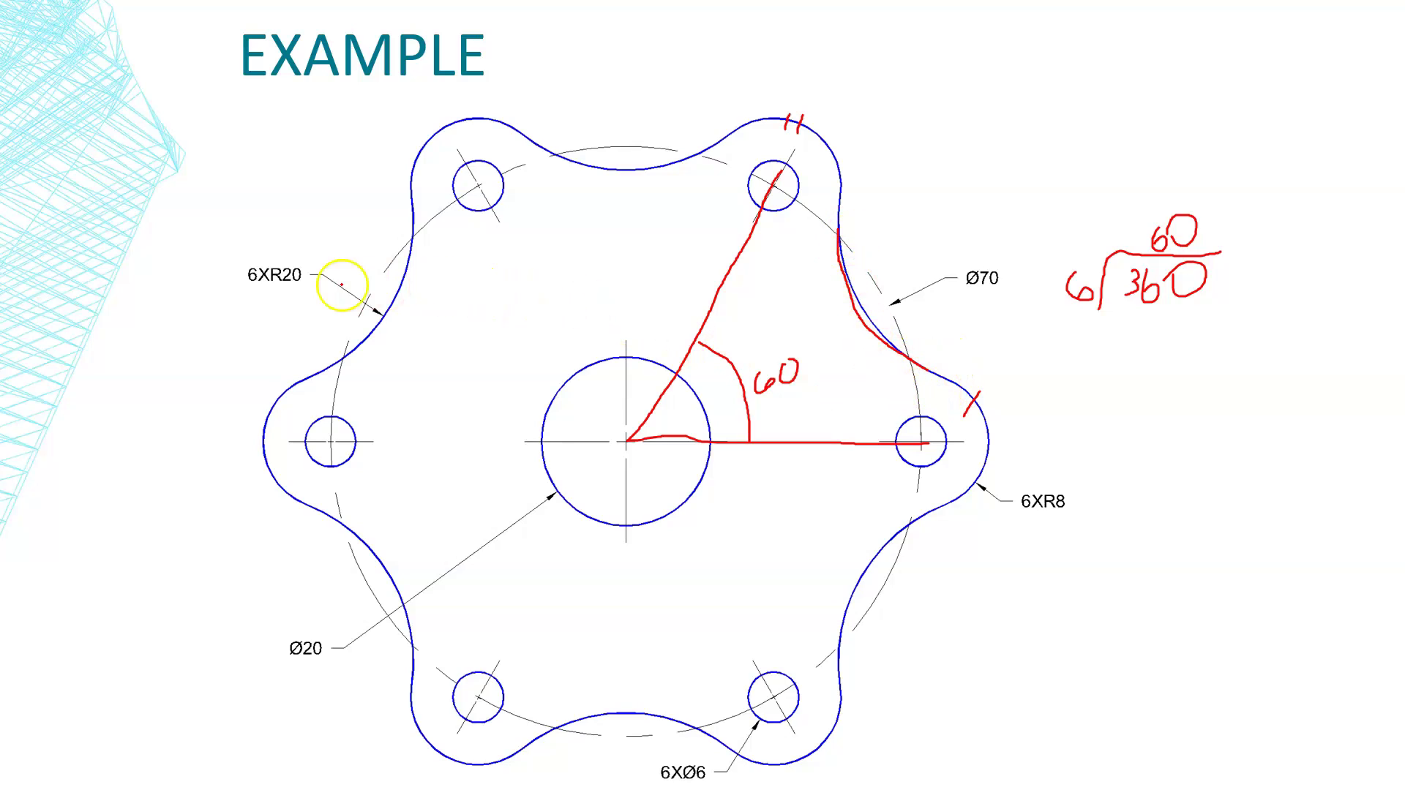
mouse_move(235, 293)
left_mouse_down()
mouse_move(271, 297)
mouse_move(314, 275)
mouse_move(275, 252)
mouse_move(229, 265)
mouse_move(233, 299)
left_mouse_up()
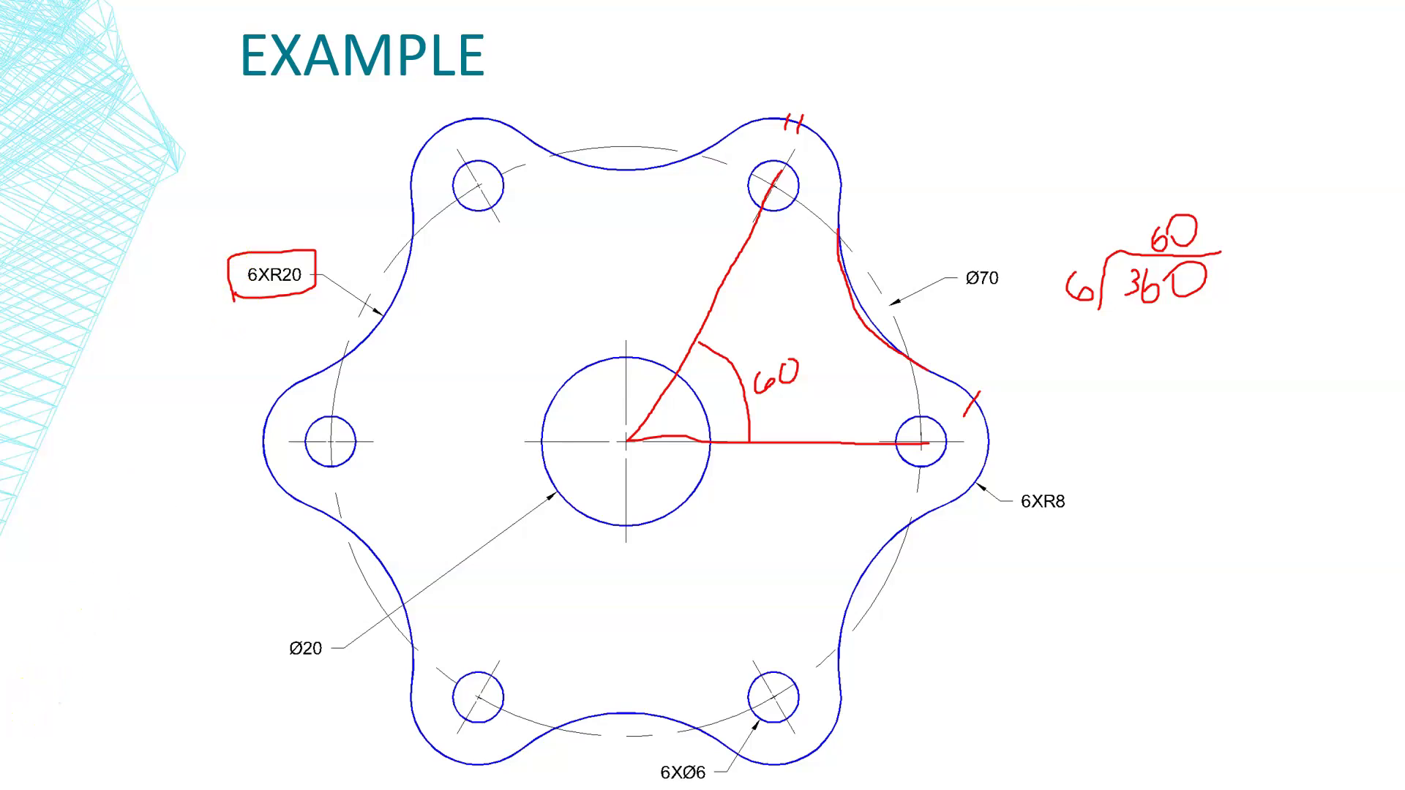
Switch to AutoCAD and rotate a copy of the two outlying concentric circles by 60° about the base point 0,0.
key("alt+Tab")
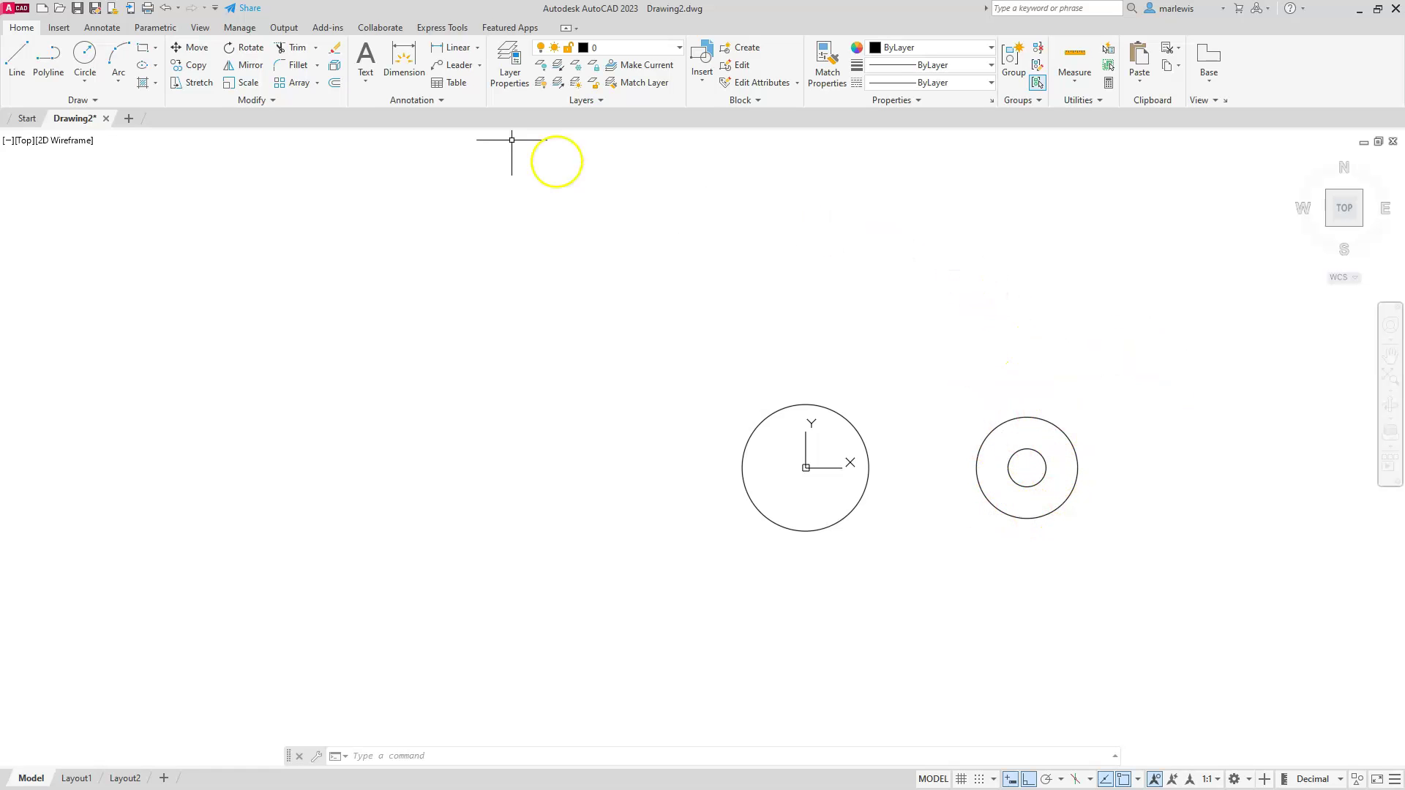
left_click(251, 48)
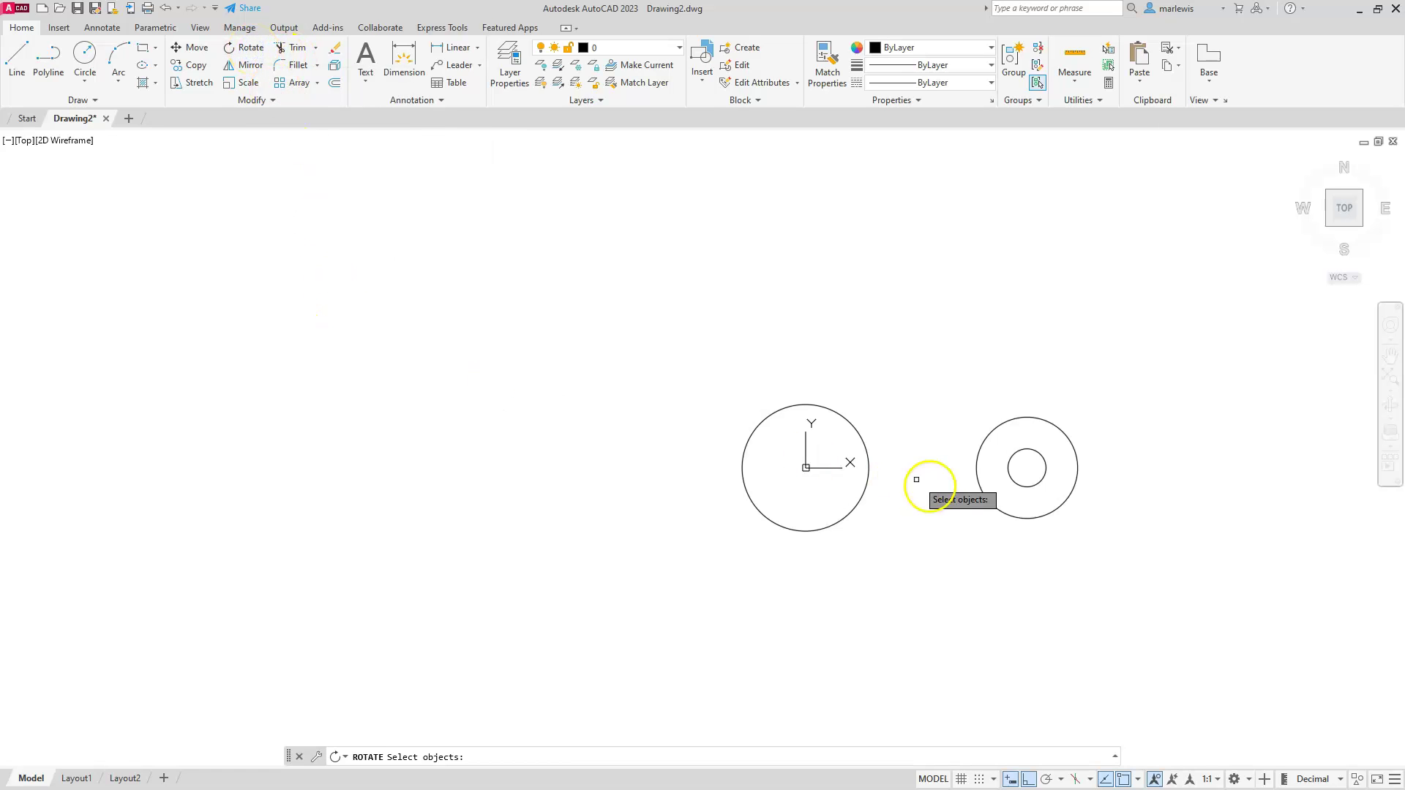
left_click(1015, 483)
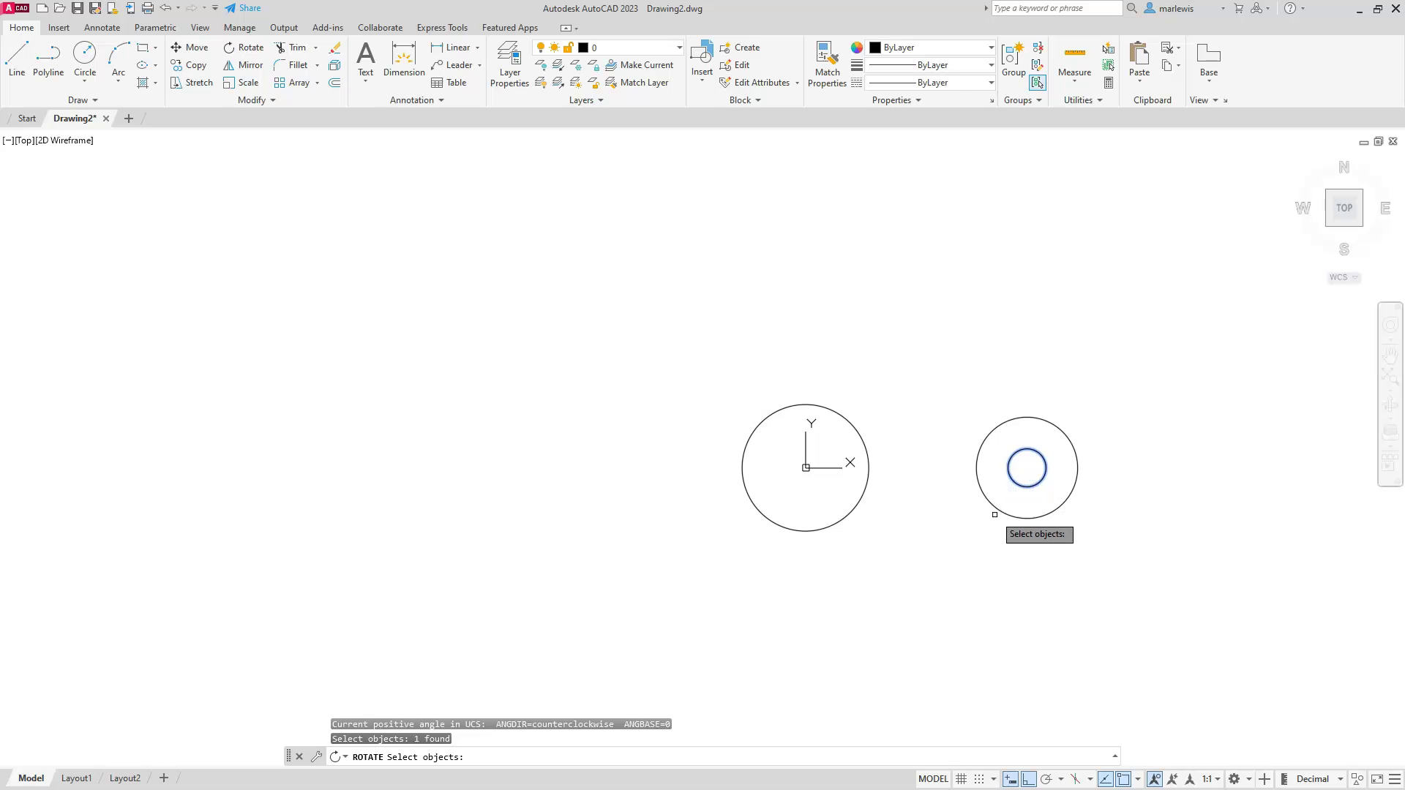
left_click(998, 510)
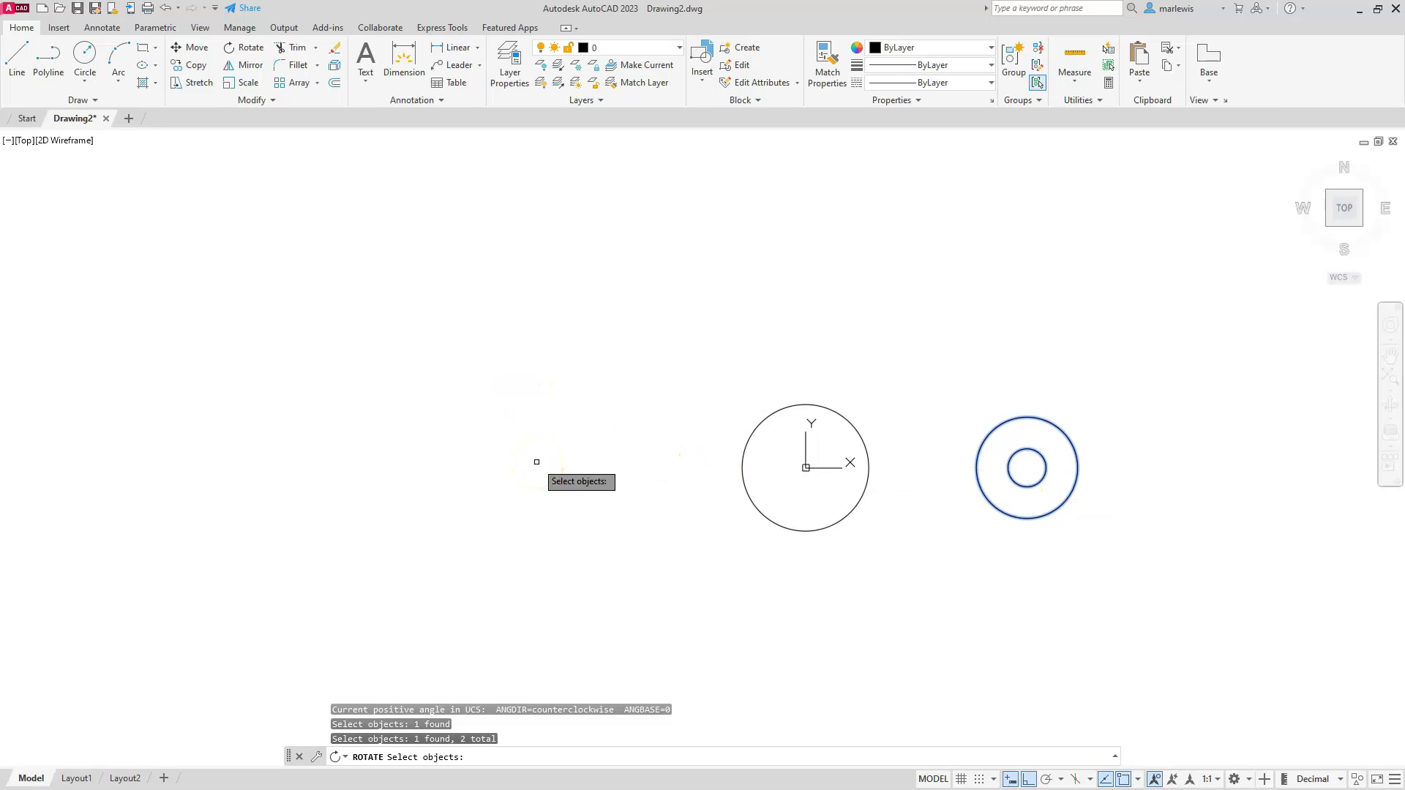
key("Return")
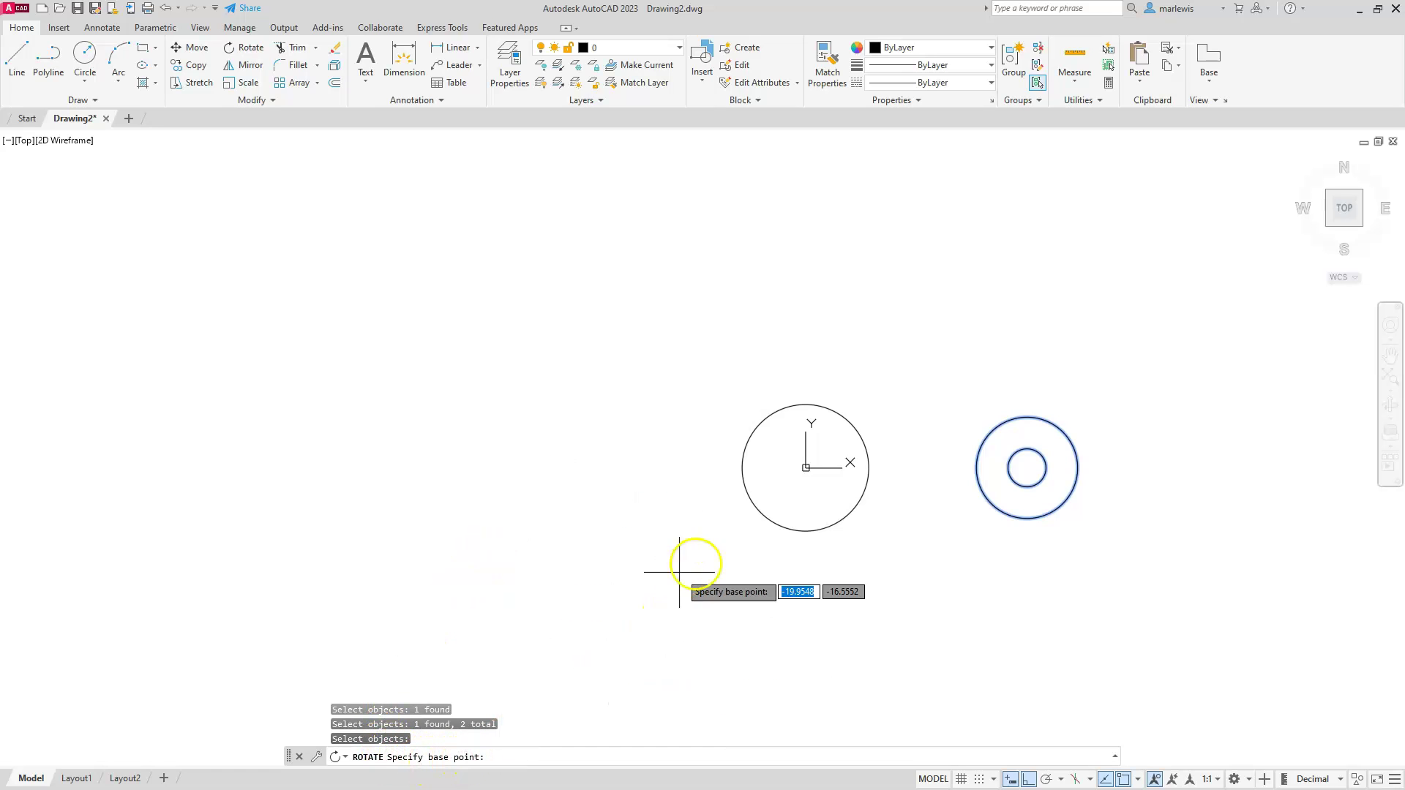
key("Tab")
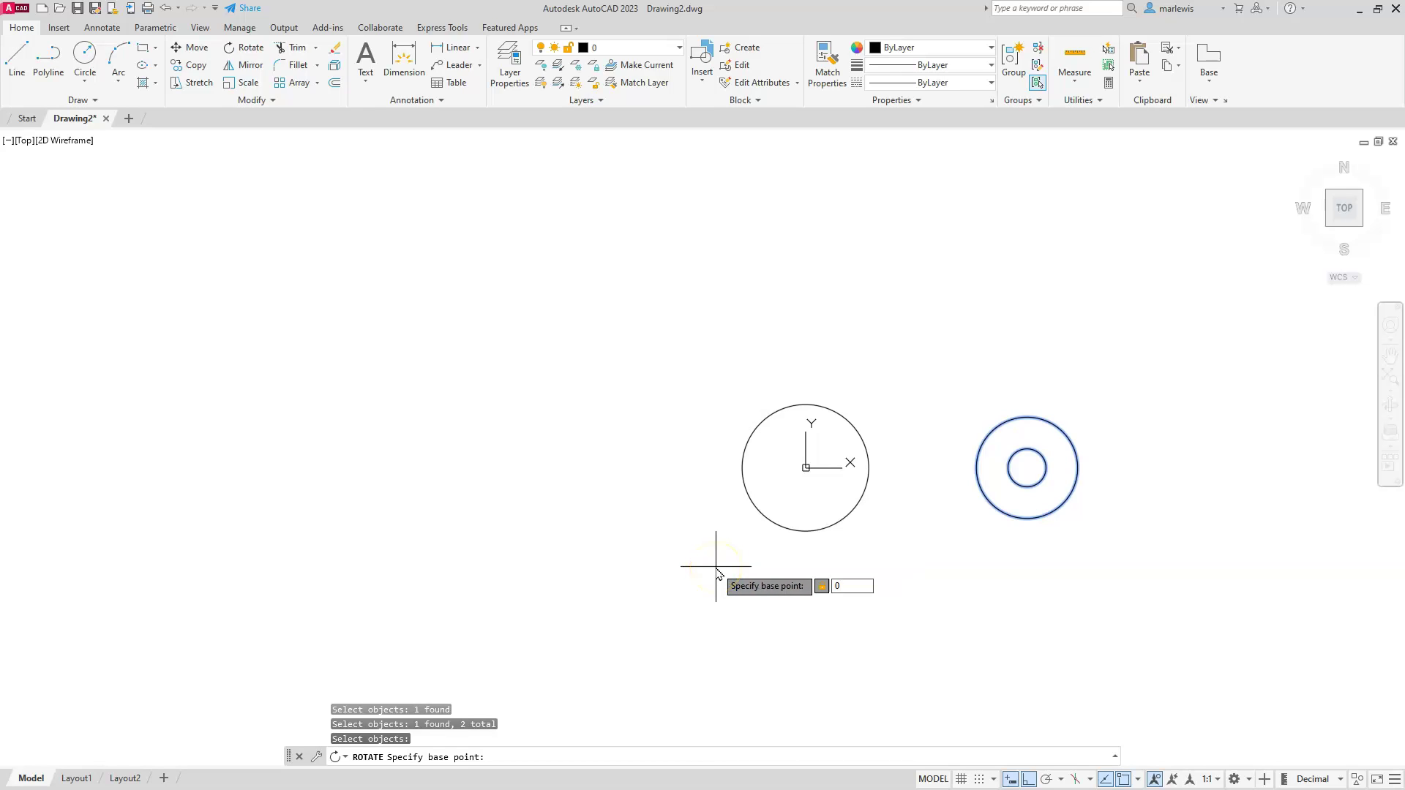
type("0")
key("Return")
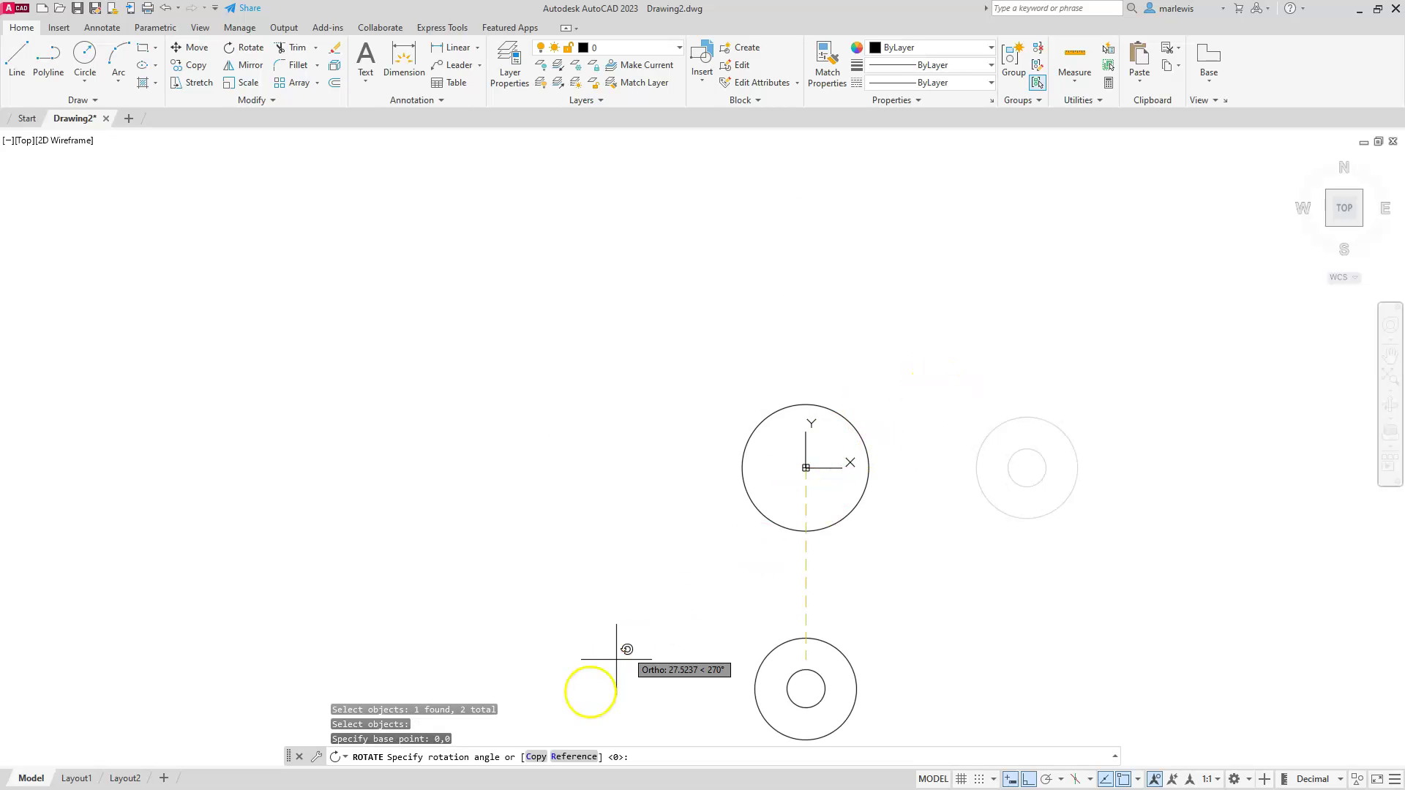
left_click(535, 758)
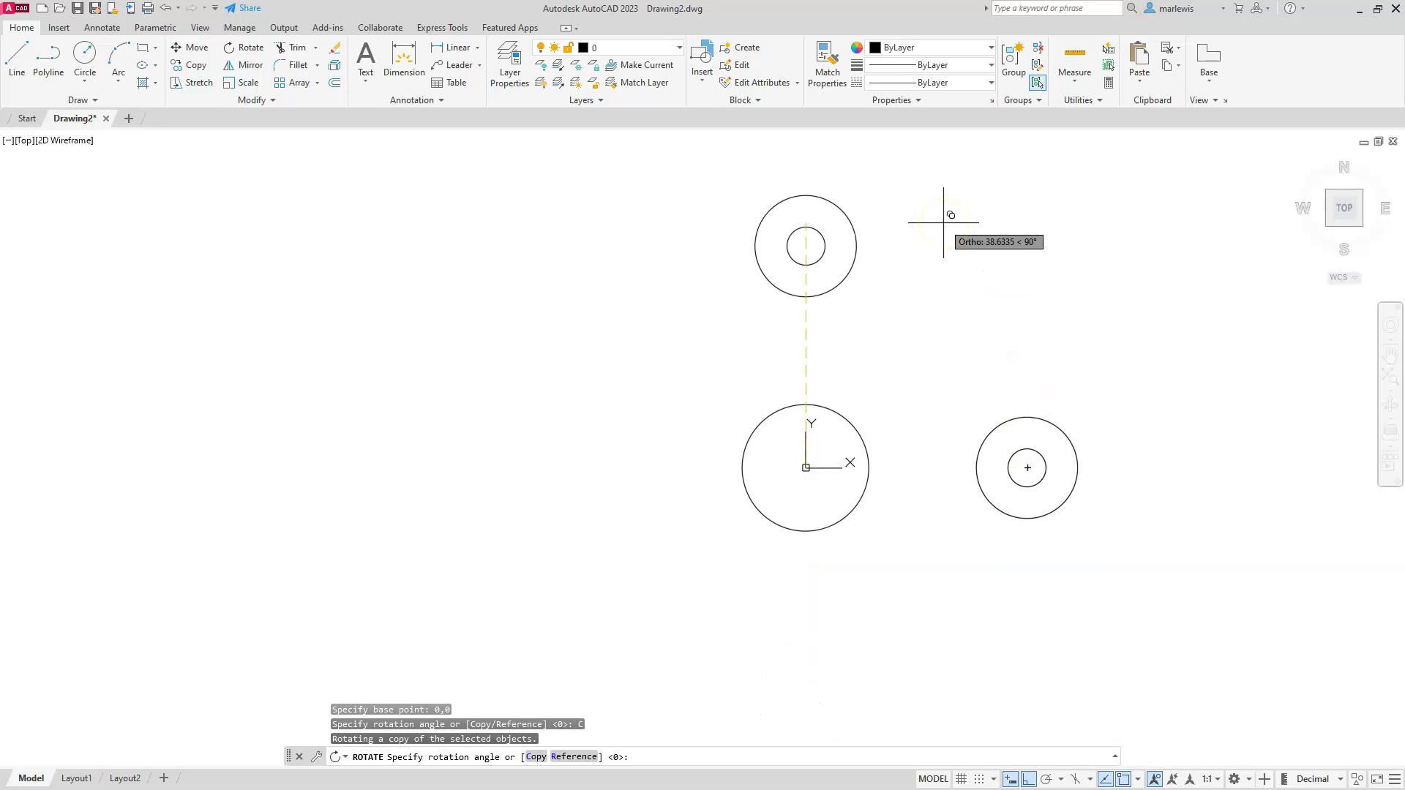
type("60")
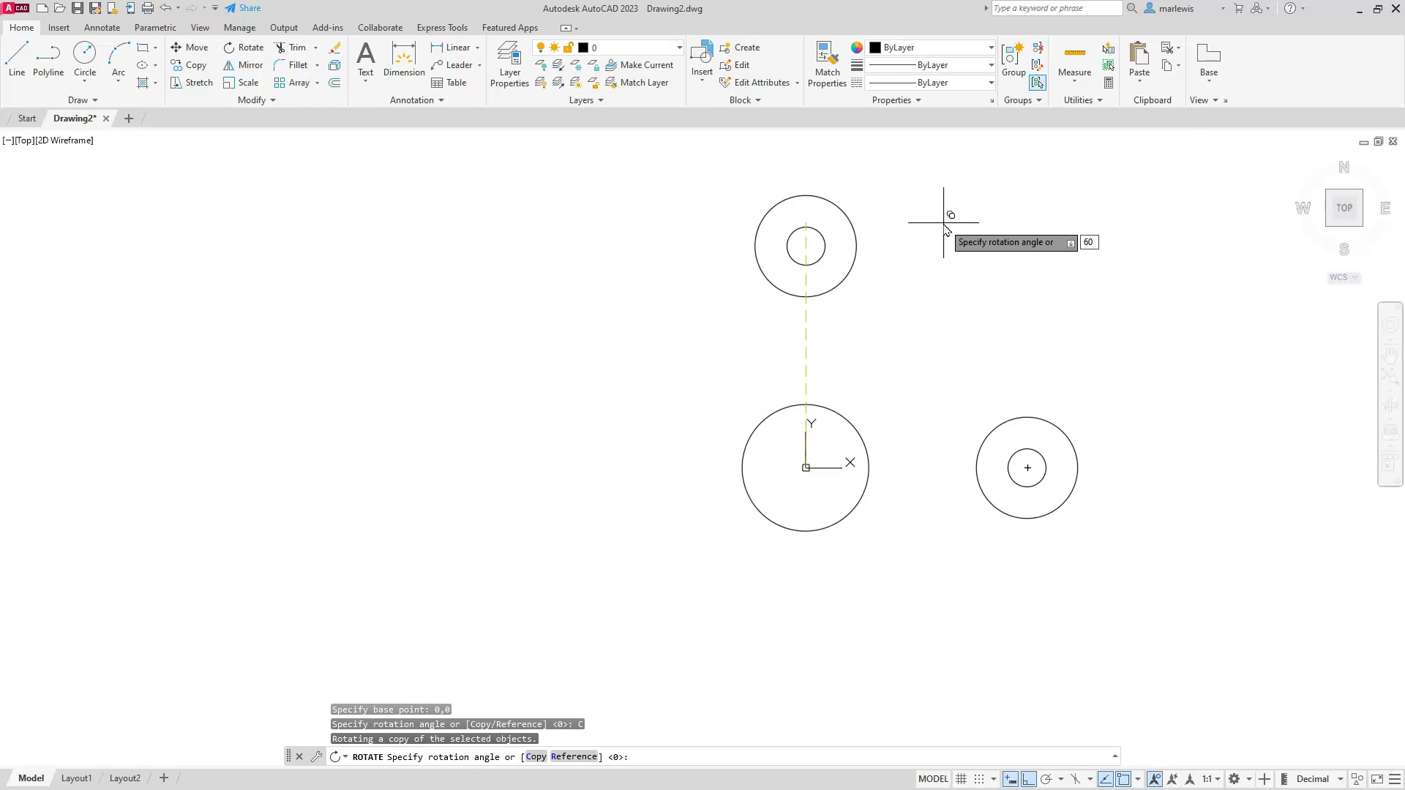
key("Return")
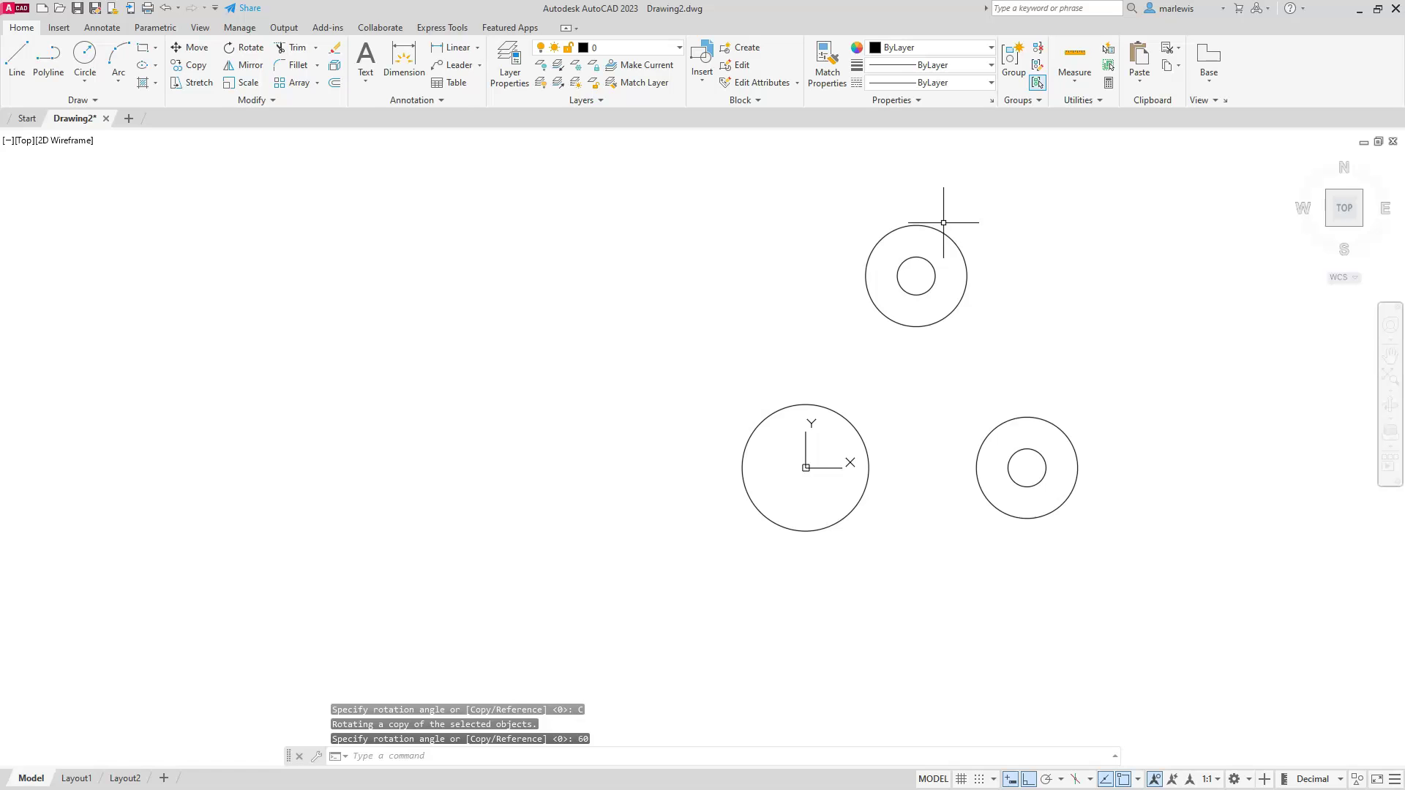
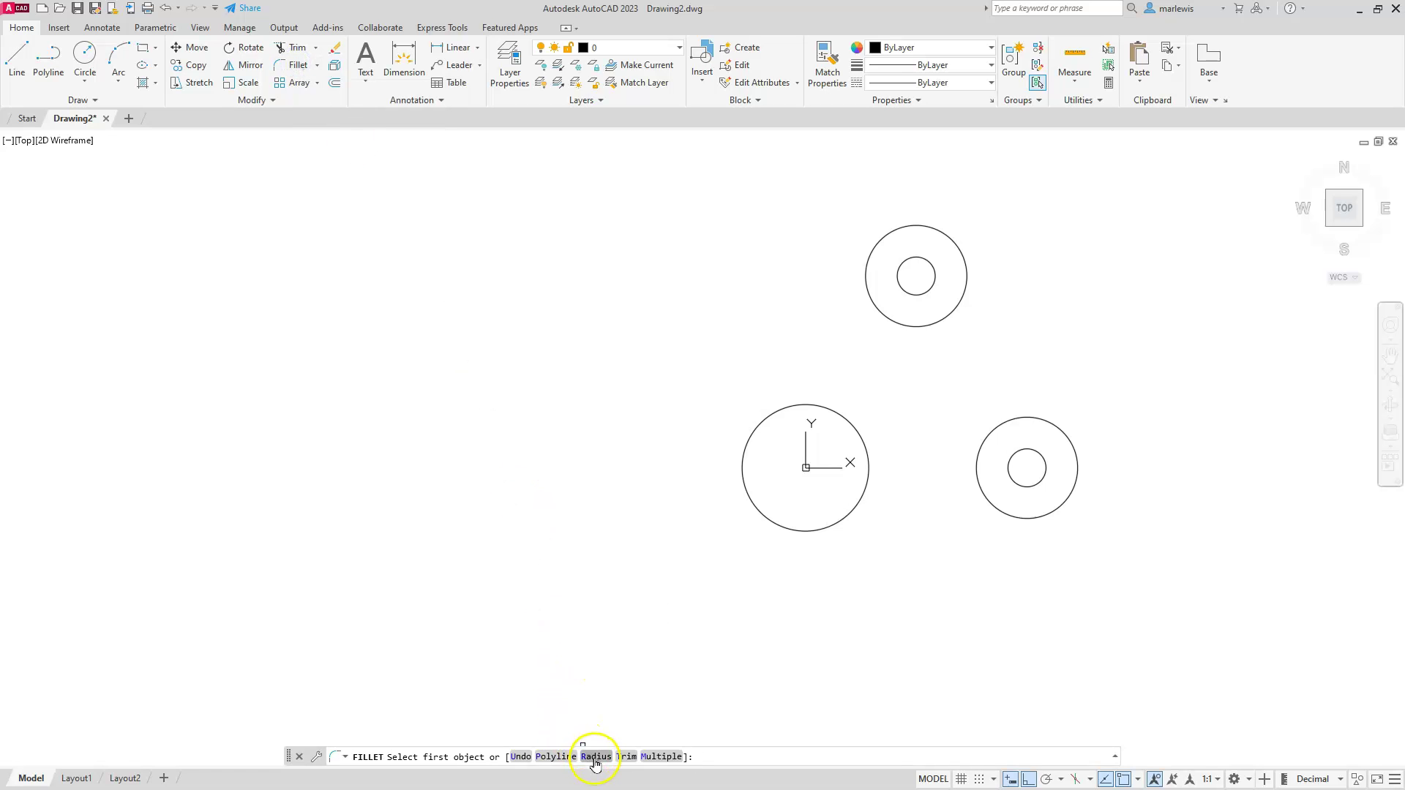
Fillet between the original outer lobe circle and its rotated copy with a radius of 20.
left_click(595, 756)
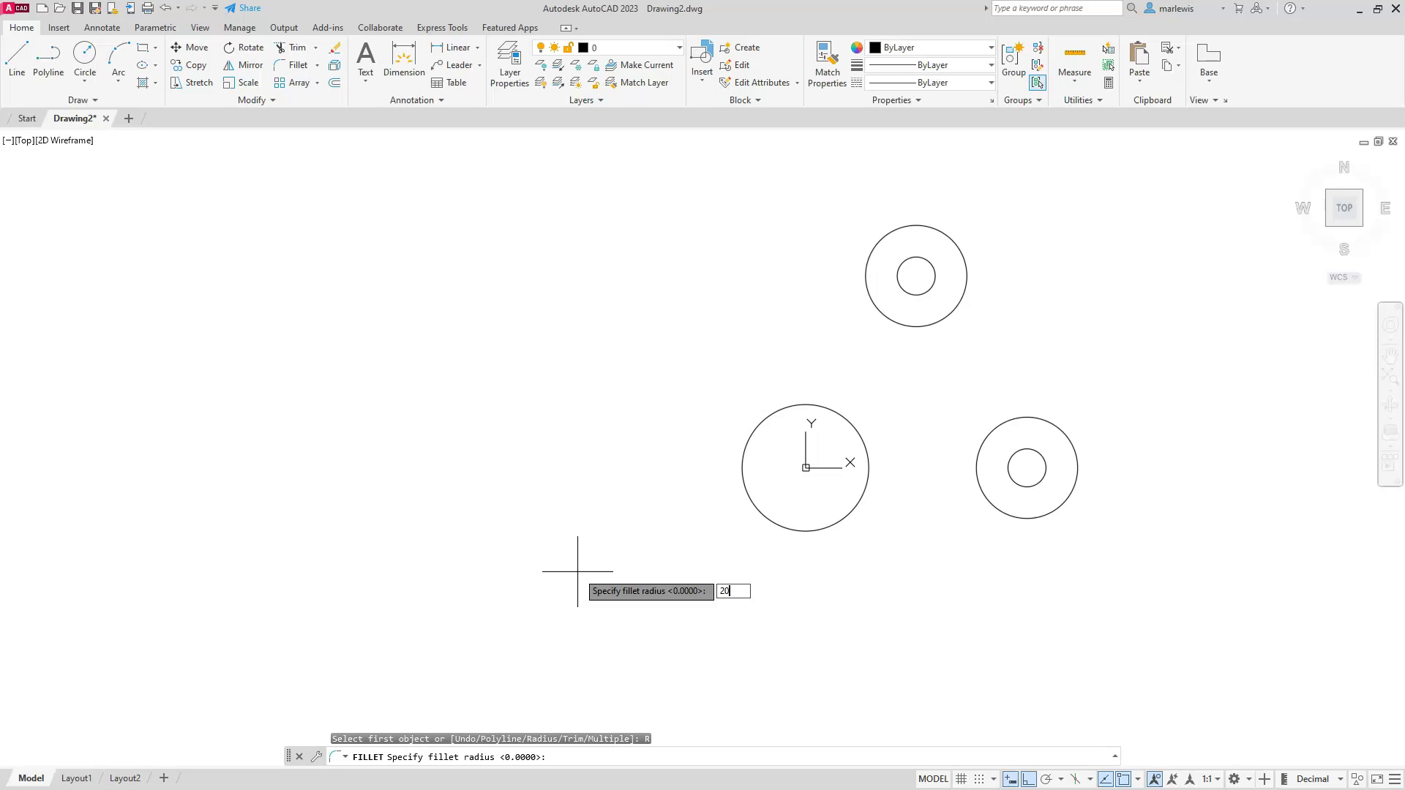
key("Return")
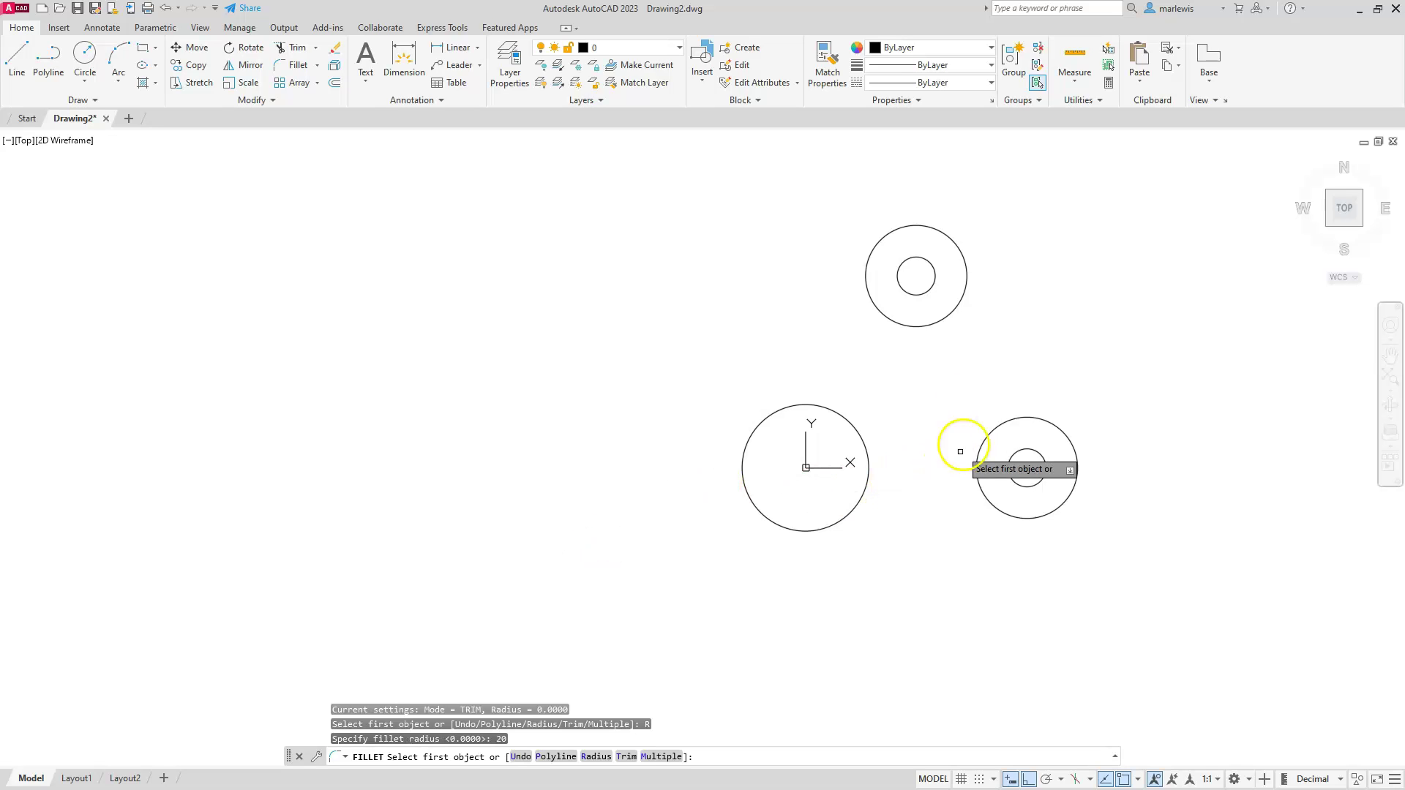
left_click(967, 278)
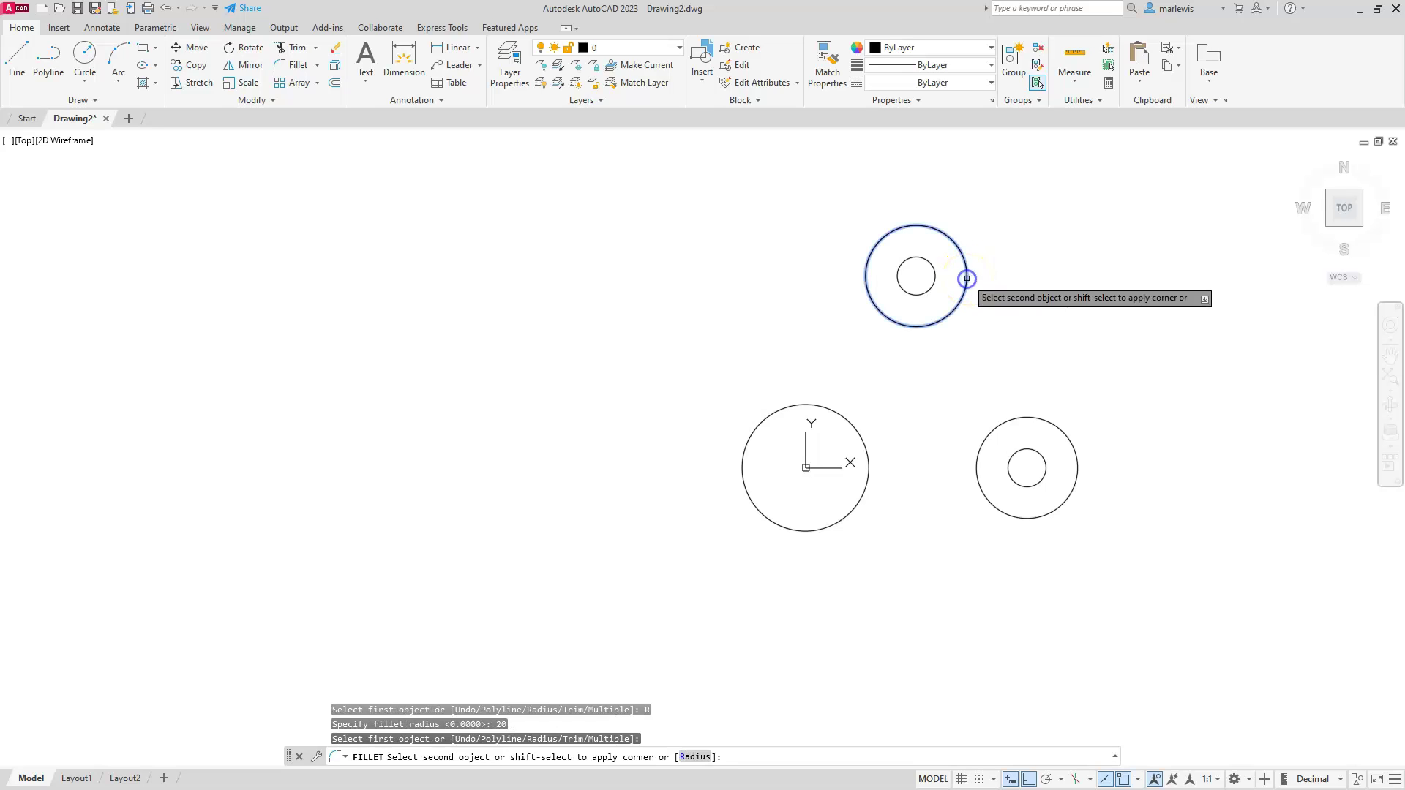
left_click(1038, 415)
Mirror the fillet arc across a horizontal line through the central circle's left quadrant, keeping the source arc.
middle_click_drag(900, 488, 860, 435)
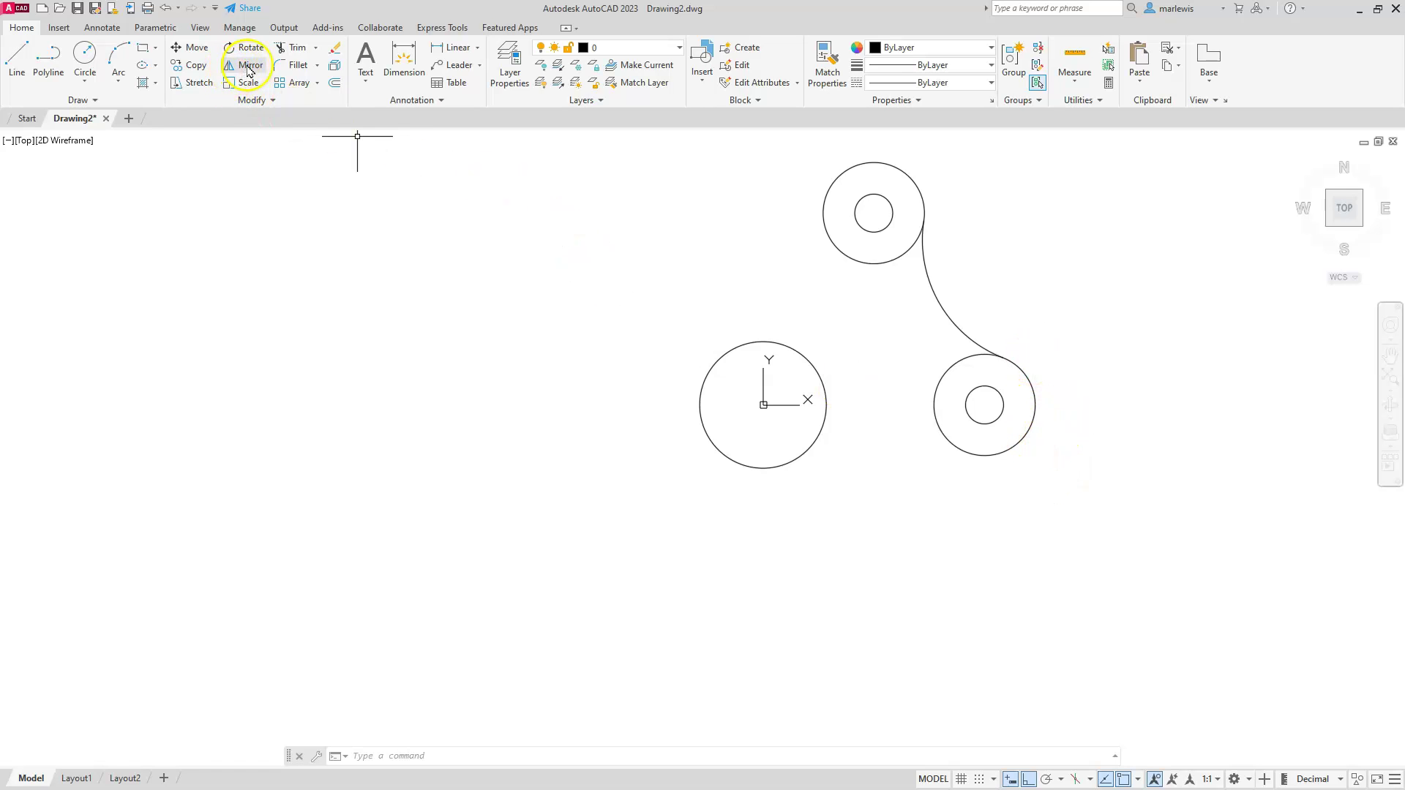
left_click(941, 307)
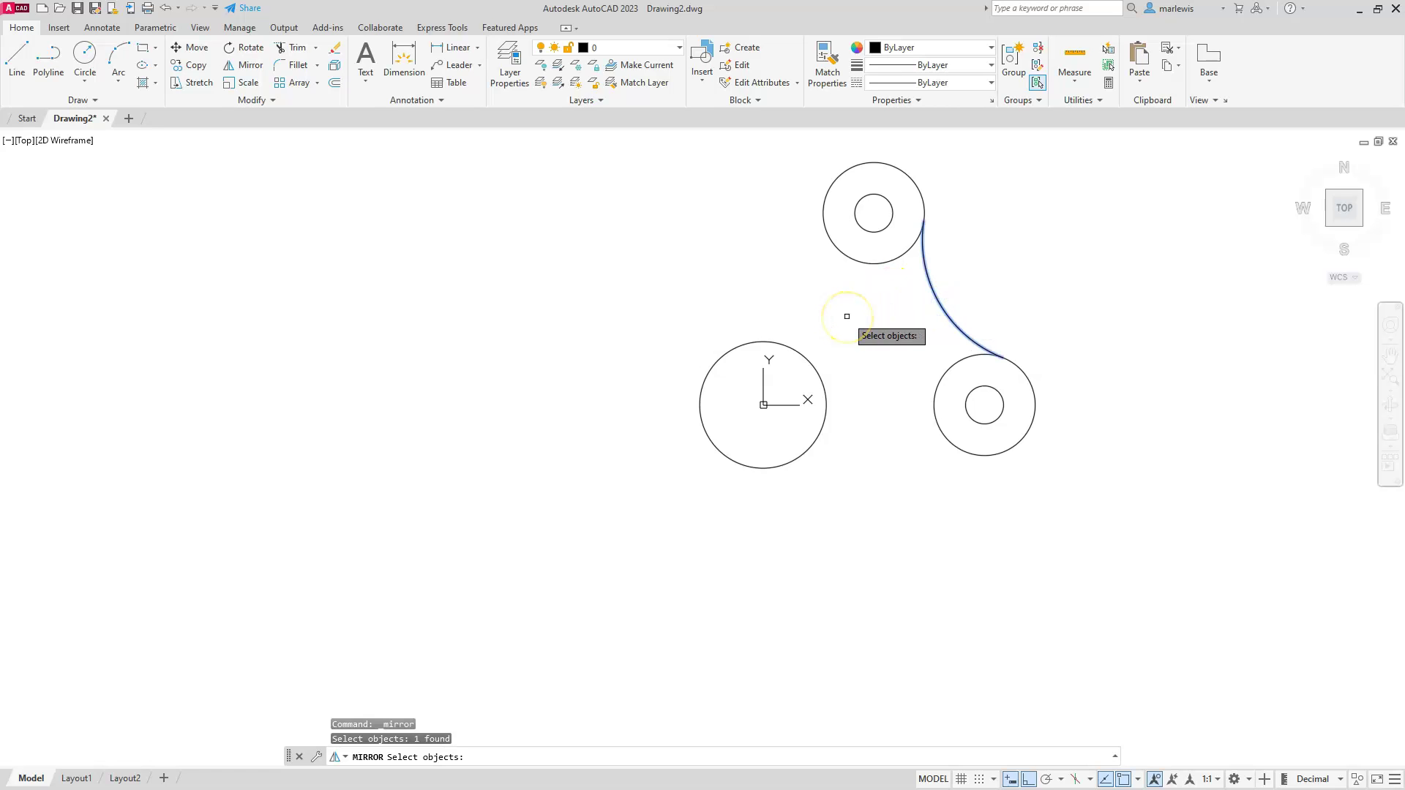
key("Return")
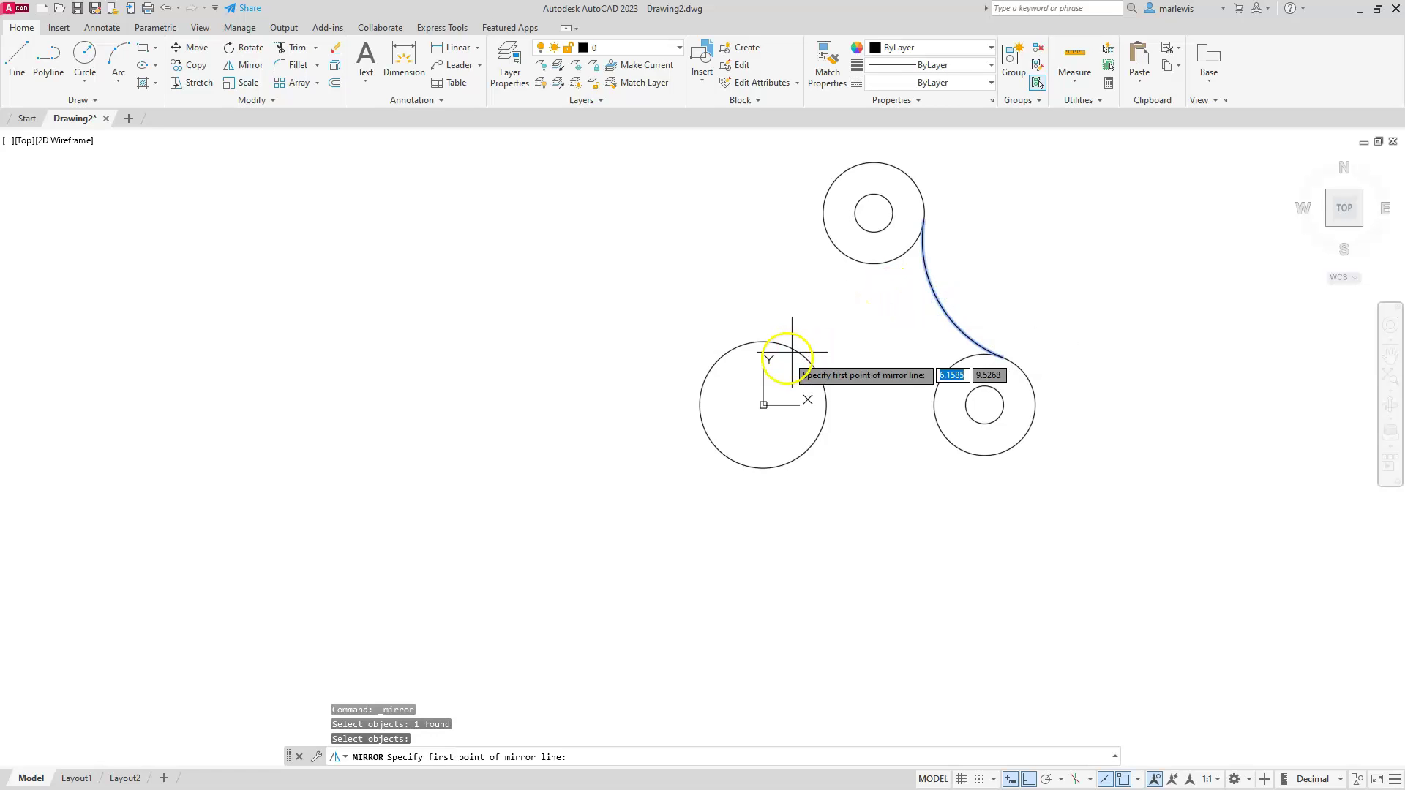
left_click(699, 404)
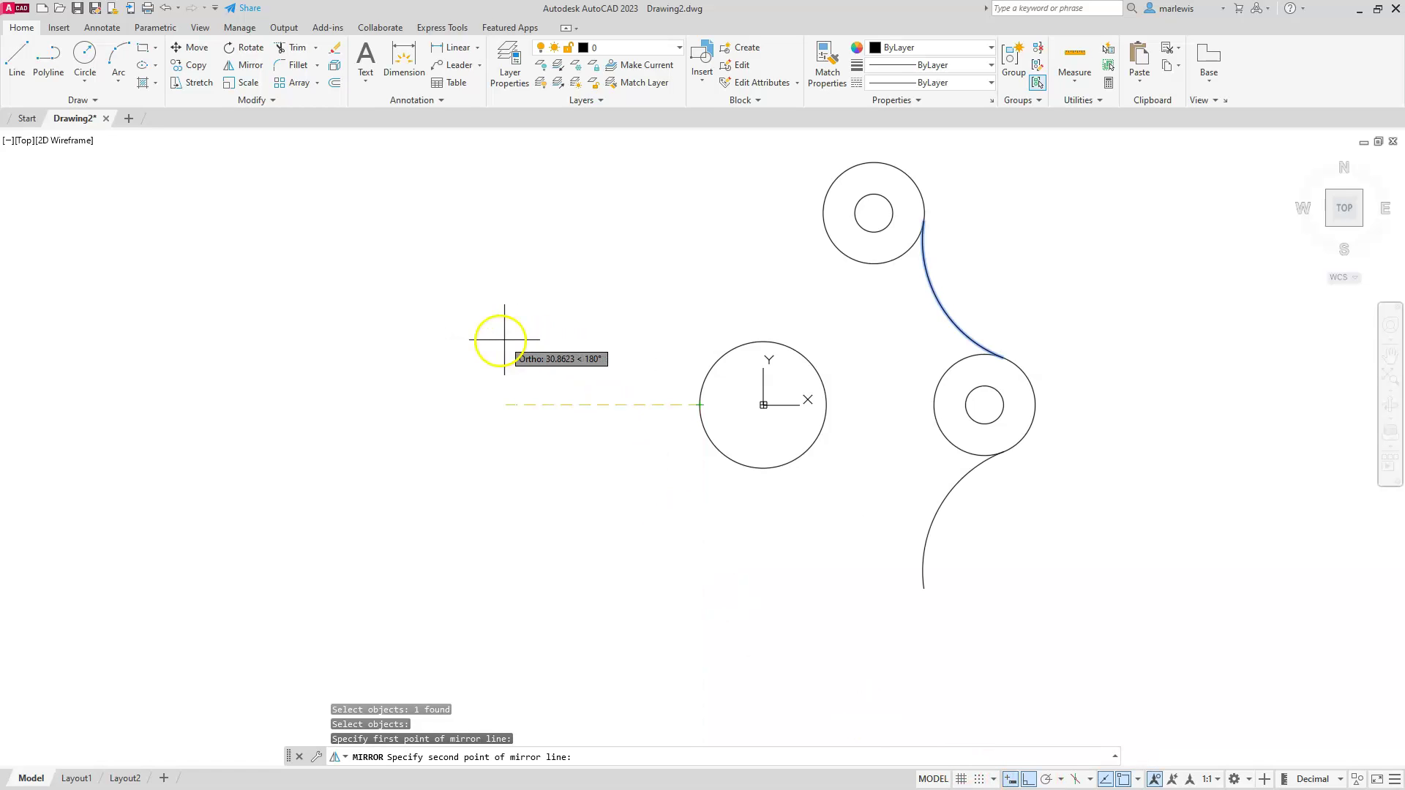
left_click(386, 399)
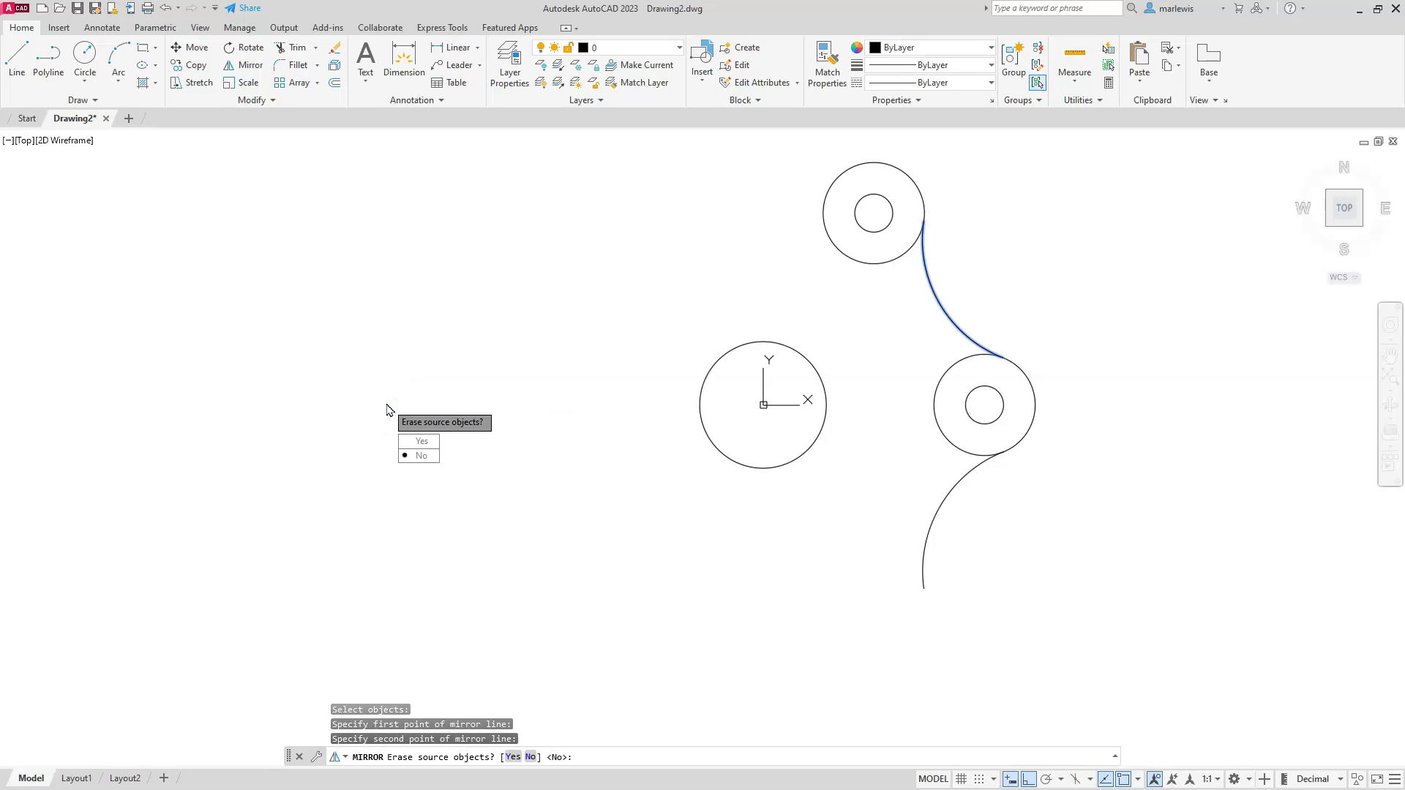
key("Return")
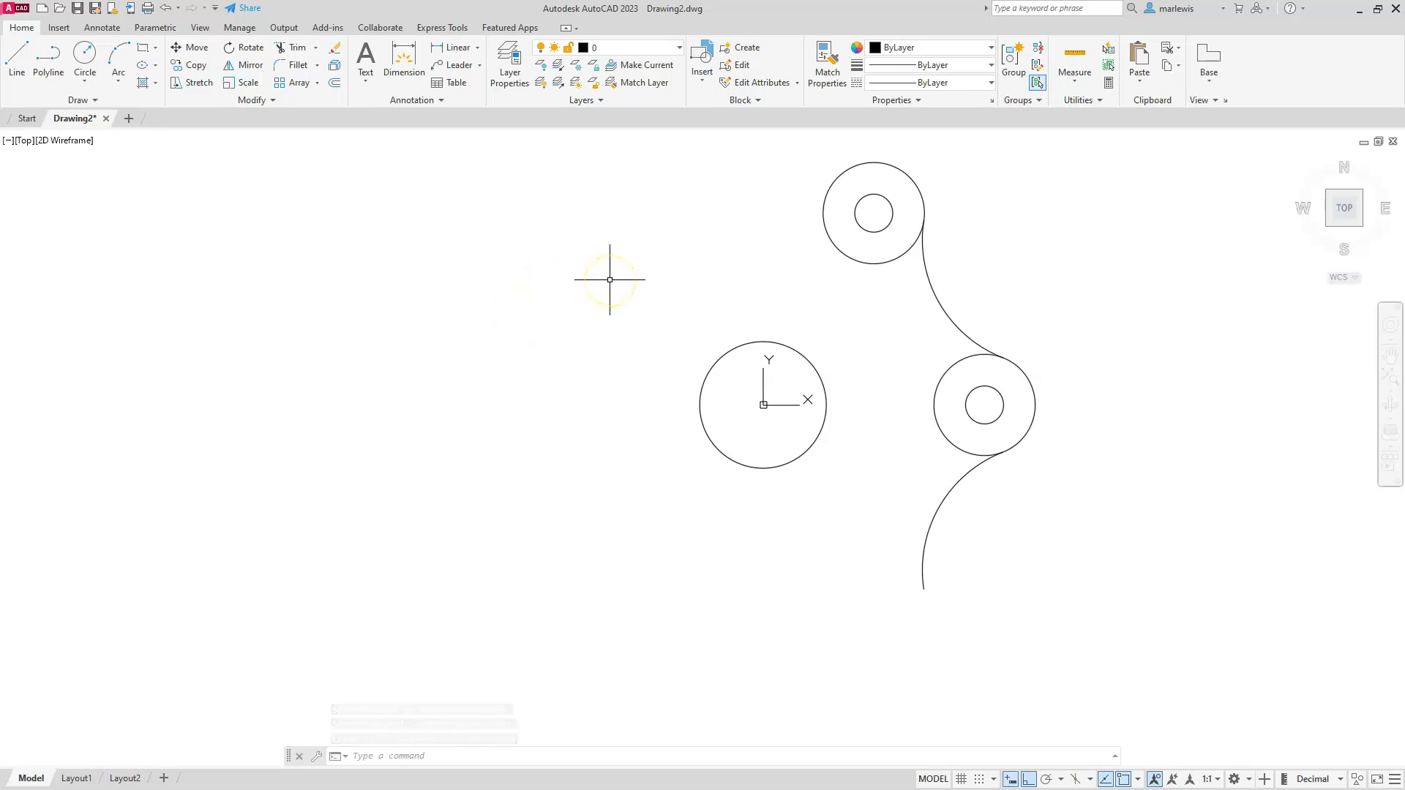
Erase the rotated copy of the two concentric circles above the central circle.
left_click(728, 296)
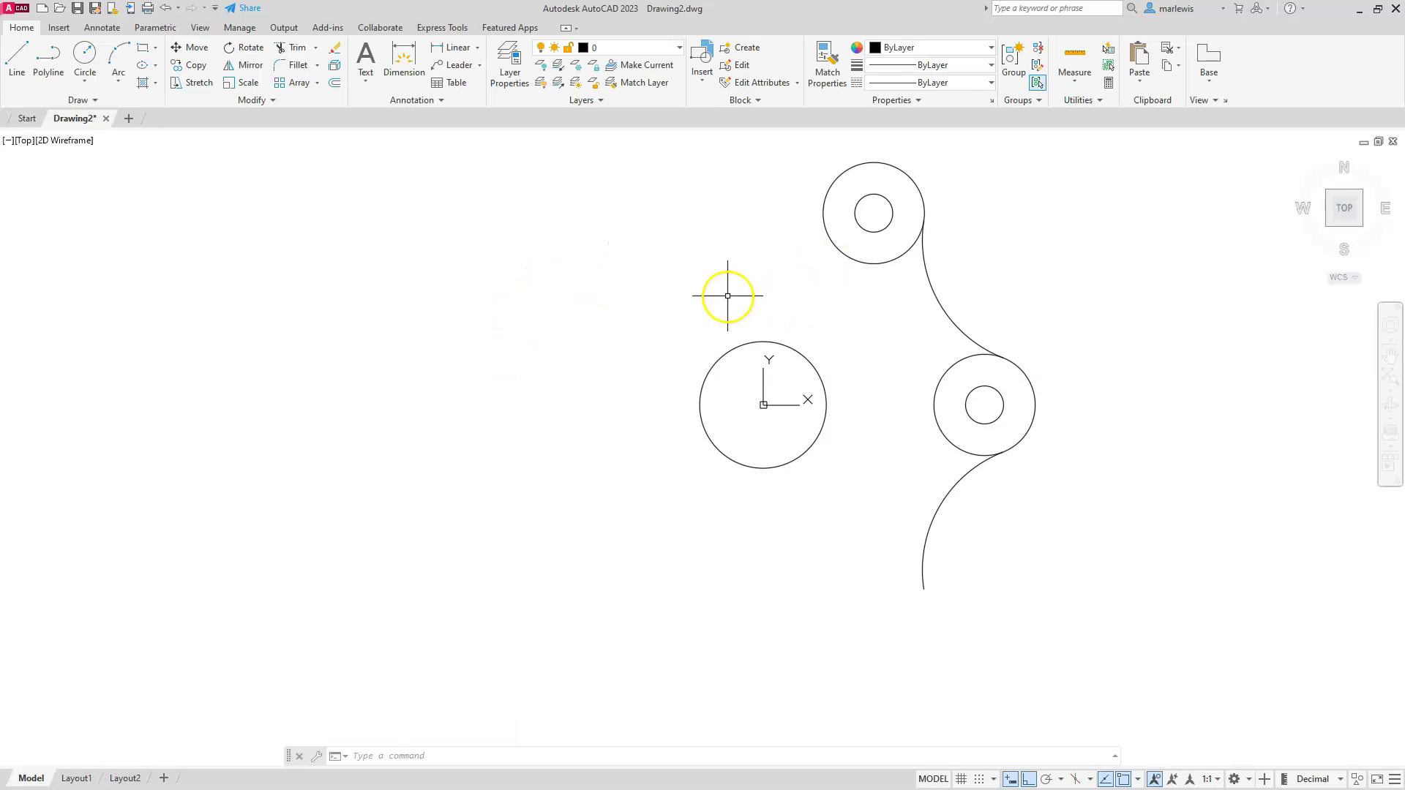
left_click(967, 152)
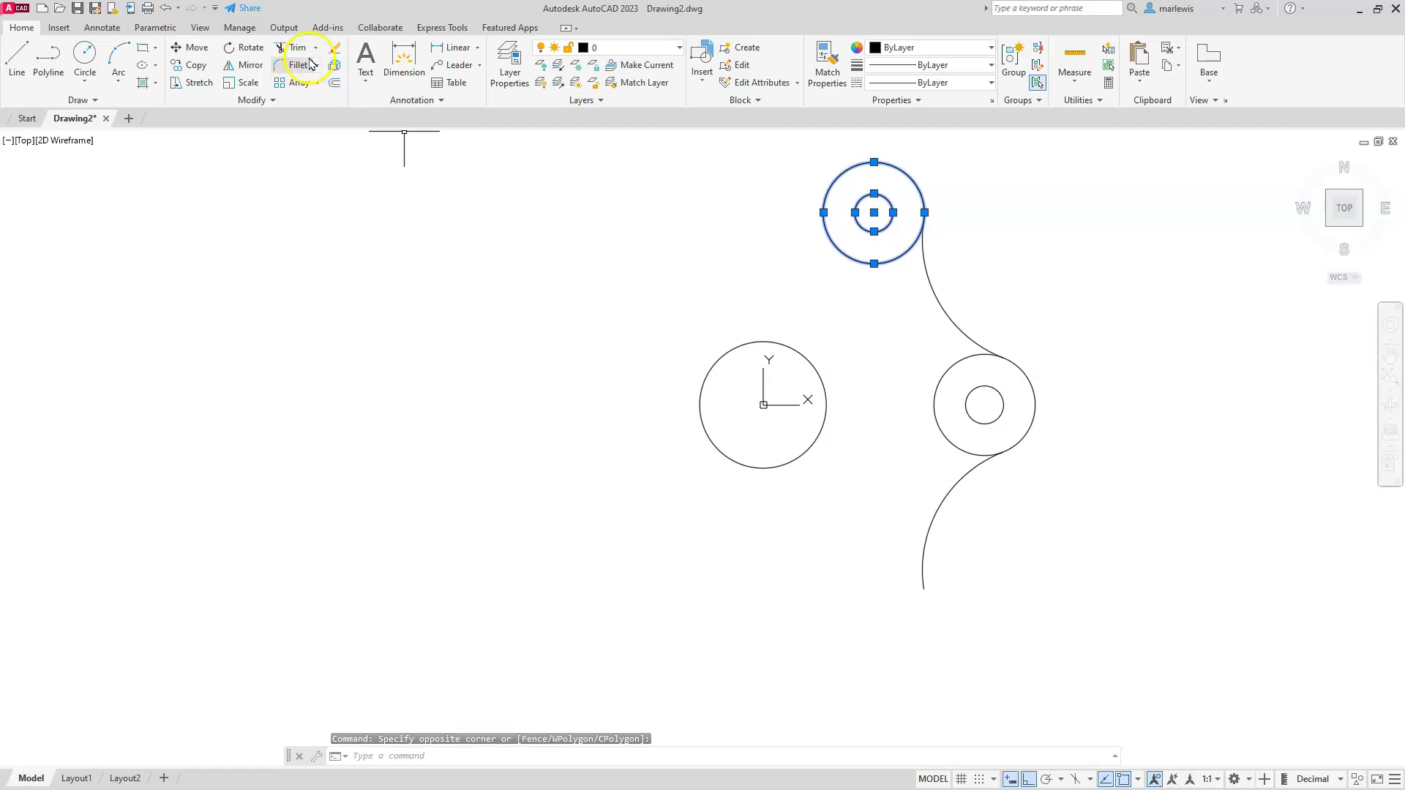
left_click(334, 48)
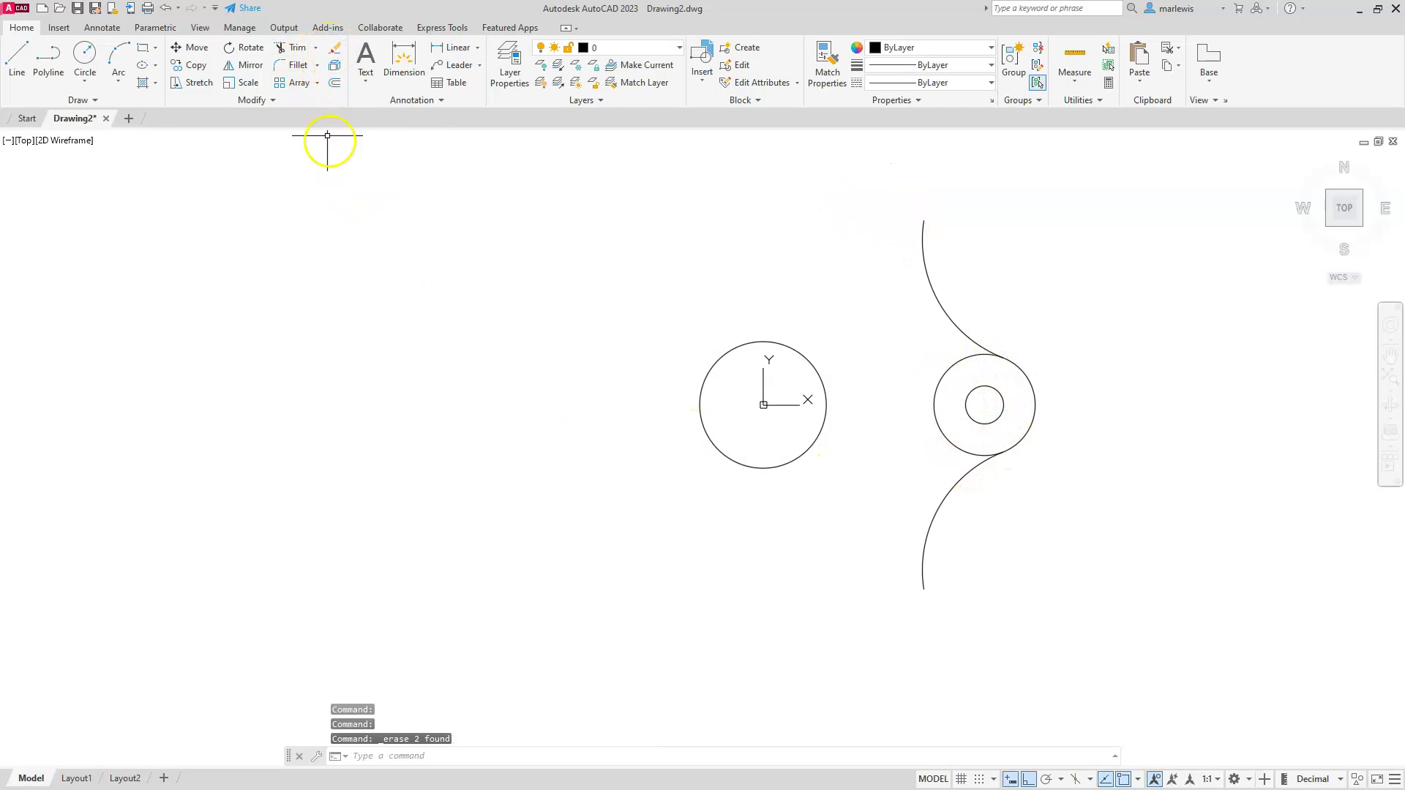
Trim away the inner side of the remaining lobe circle between the two arcs and remove the mirrored lower arc.
left_click(291, 46)
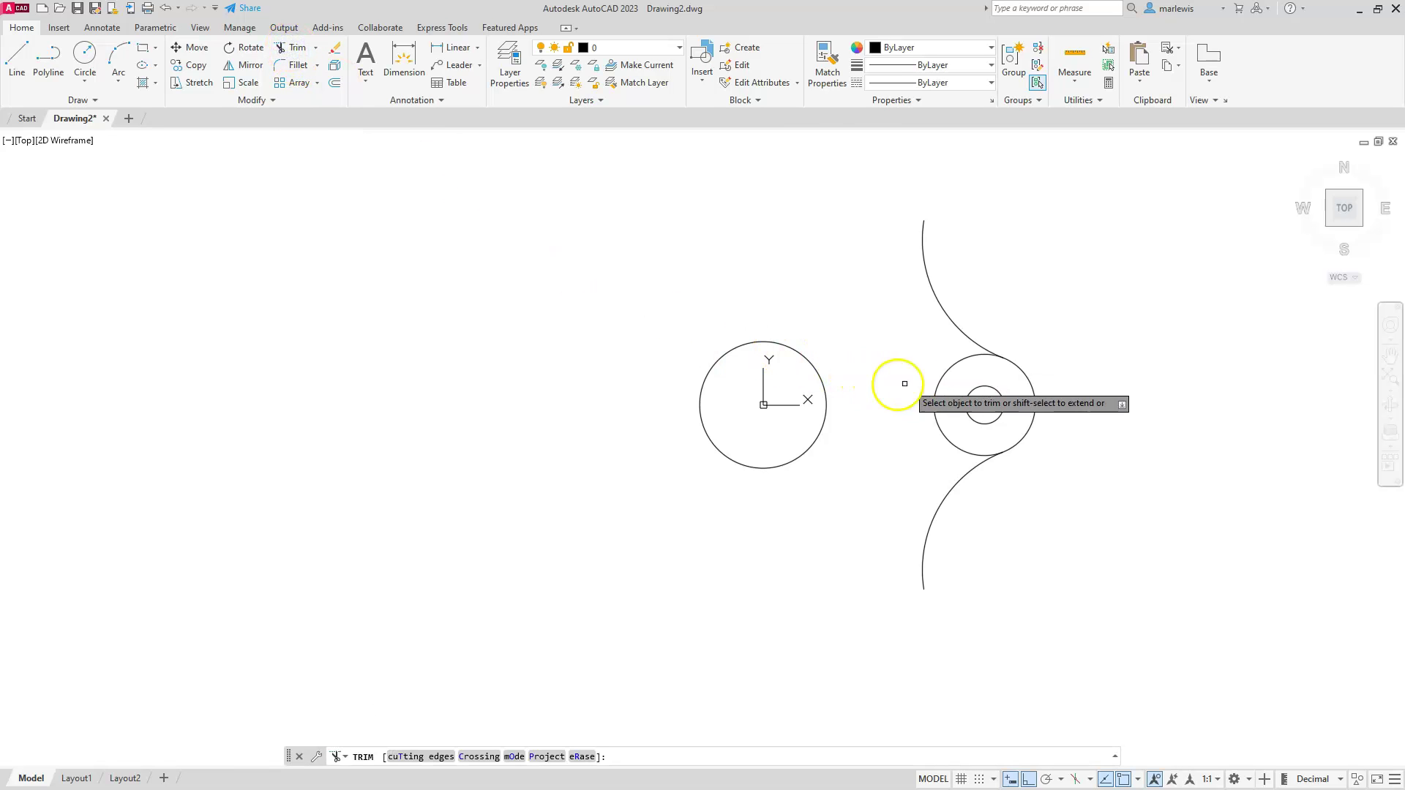
left_click(942, 379)
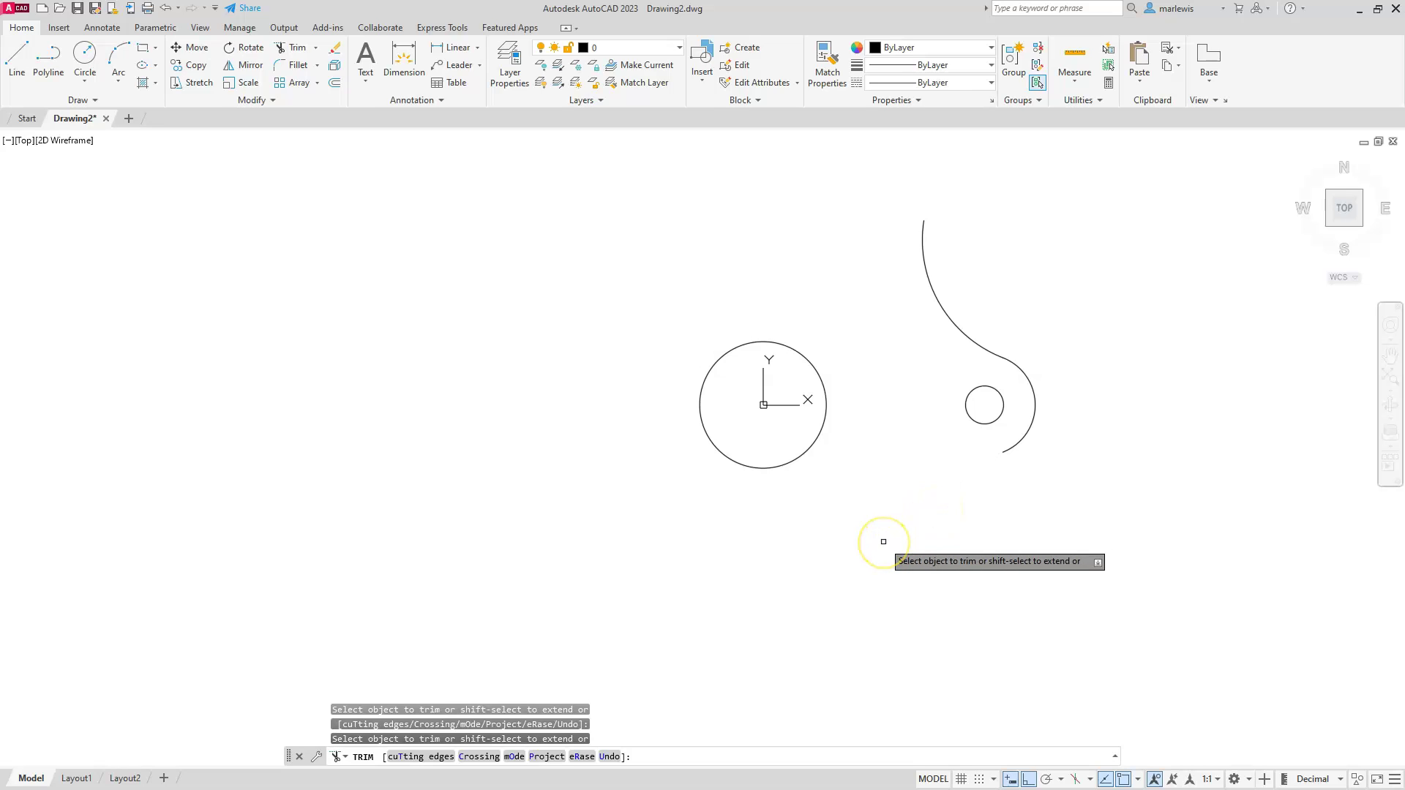
key("Escape")
Try to polar-array the lobe arc, its hole and the upper fillet arc around the central circle's center.
scroll(899, 459, "down", 2)
middle_click_drag(869, 464, 1019, 492)
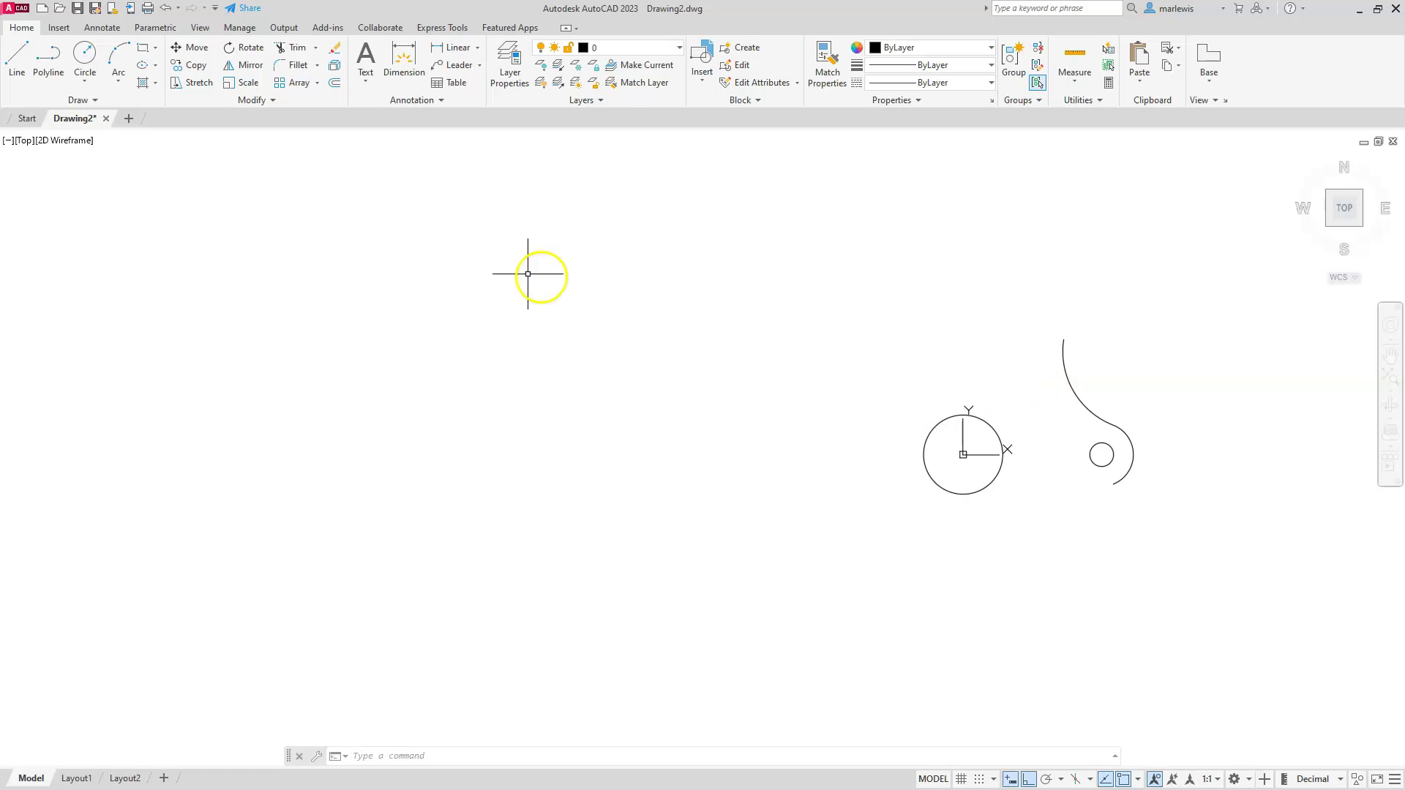
left_click(316, 82)
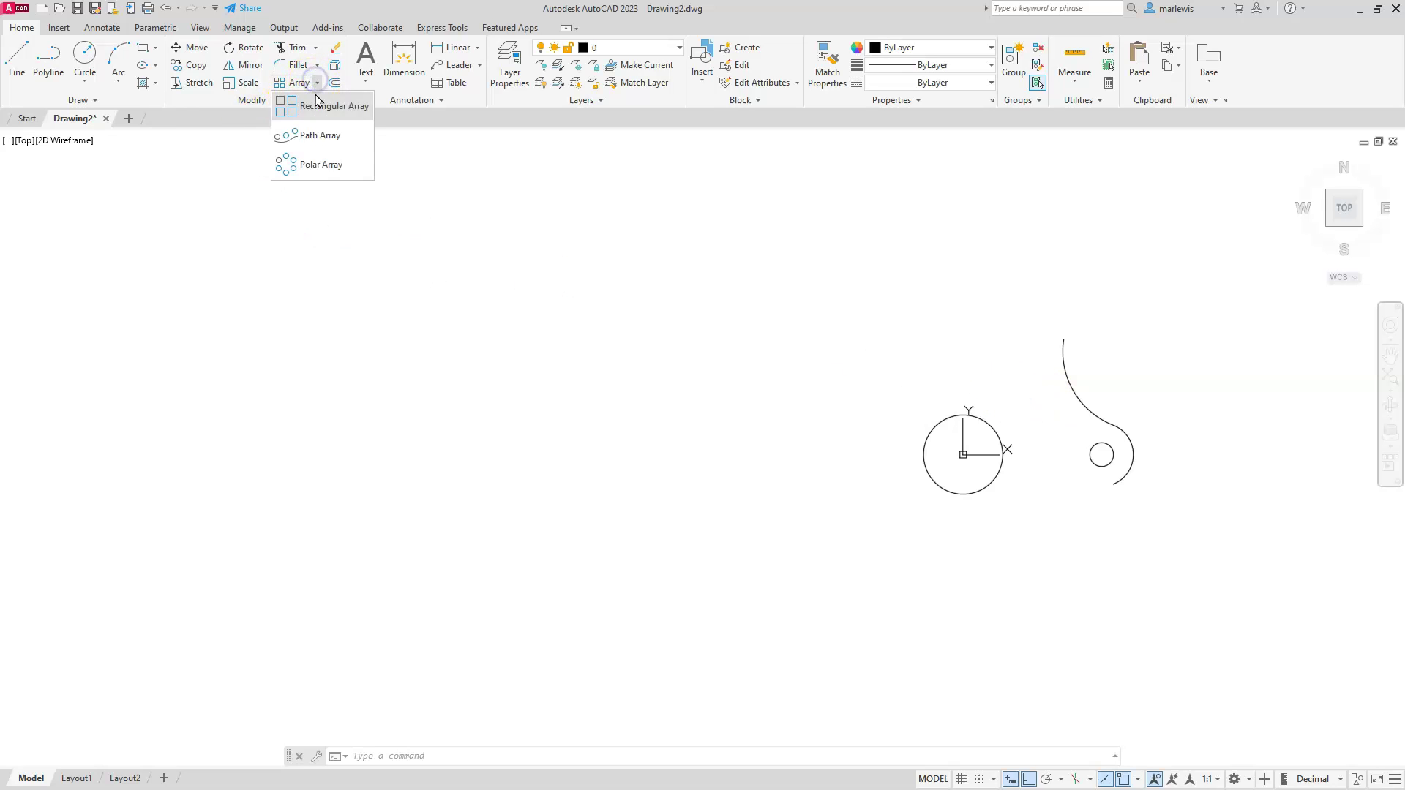
left_click(313, 165)
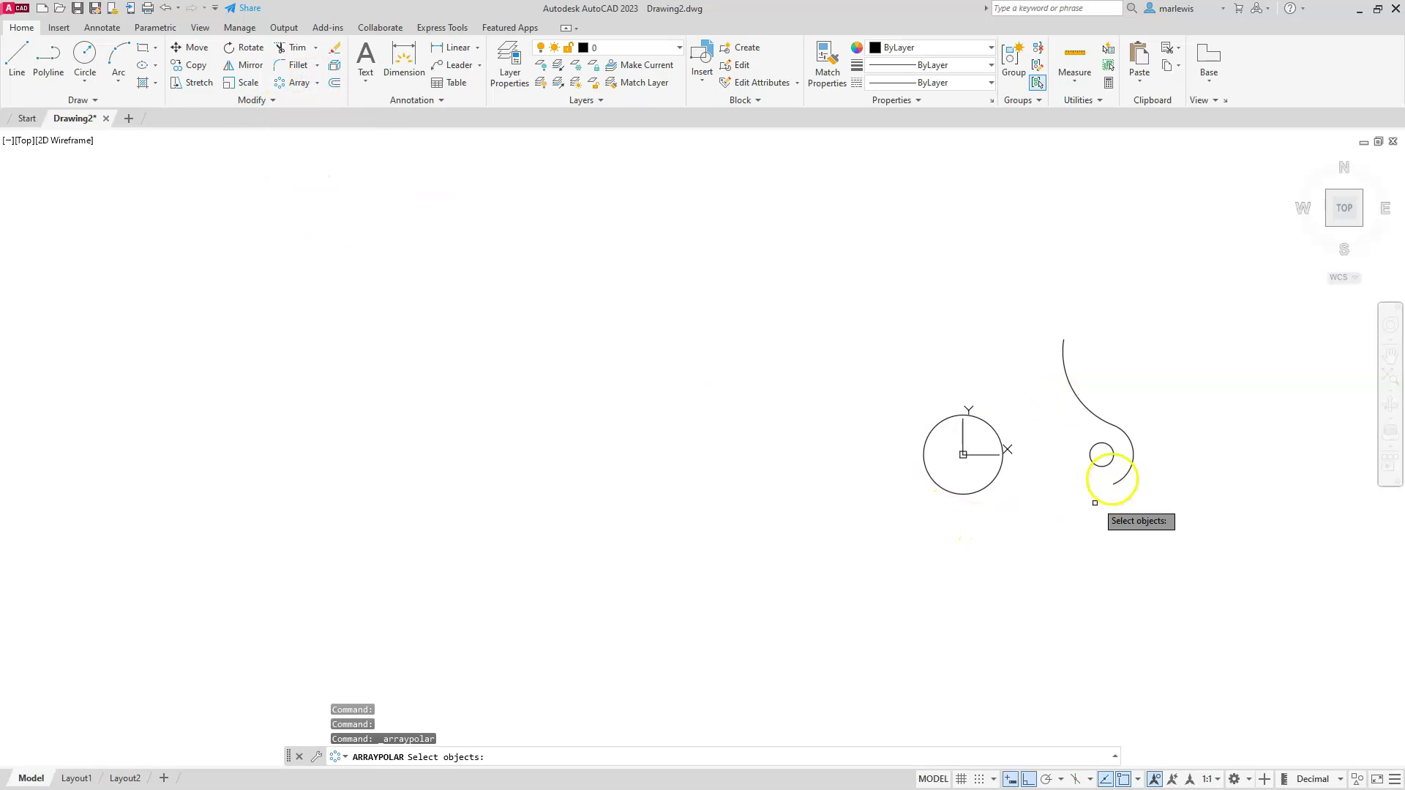
left_click(1142, 398)
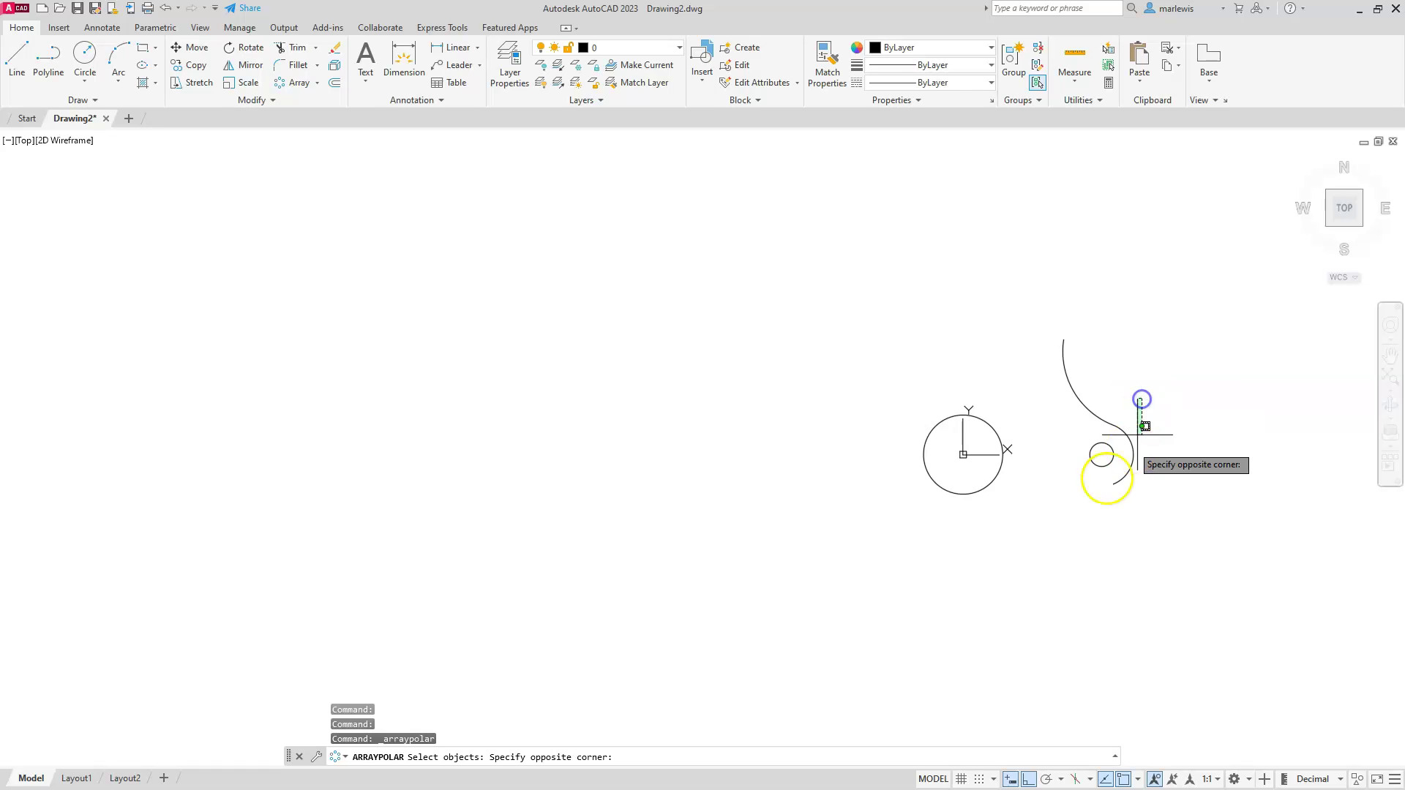
left_click(1088, 502)
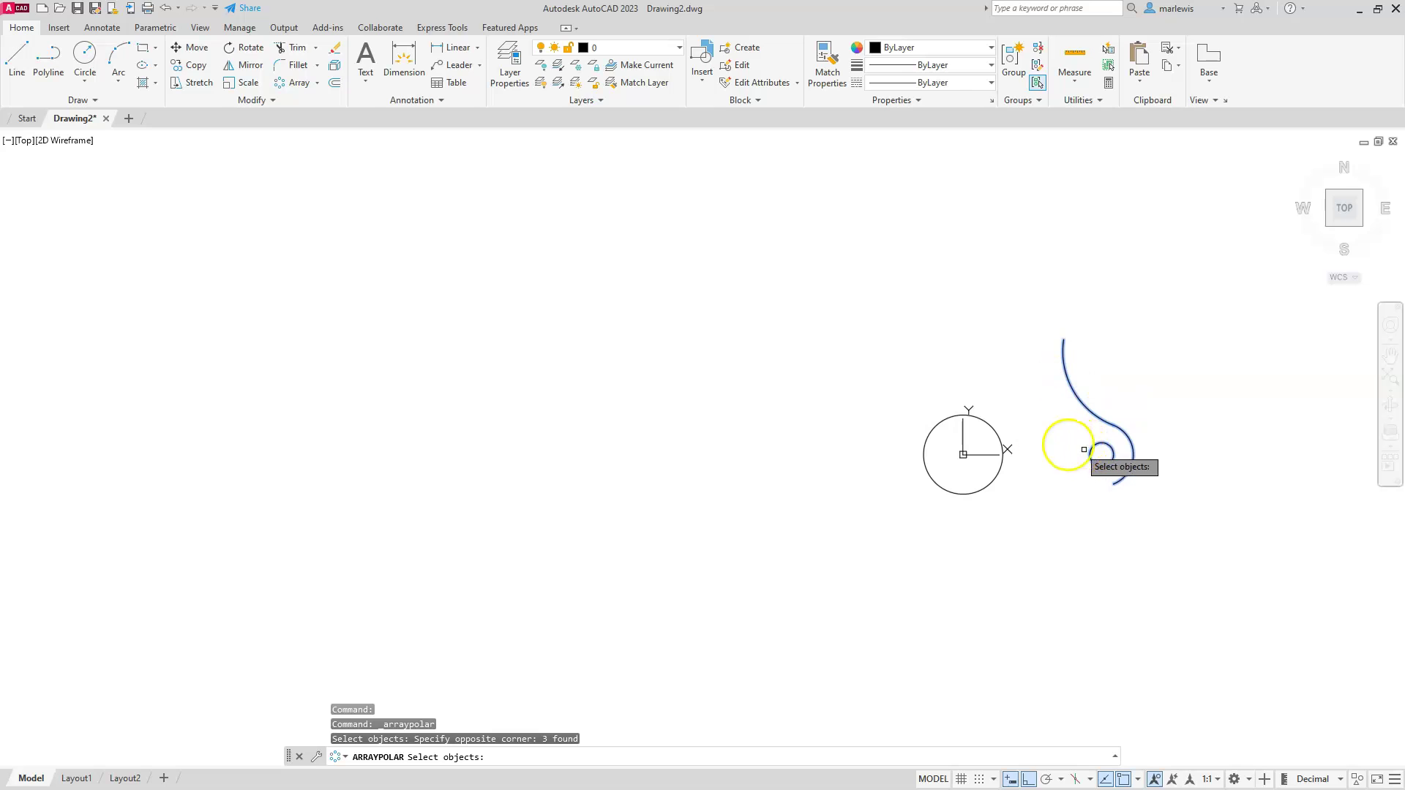
key("Return")
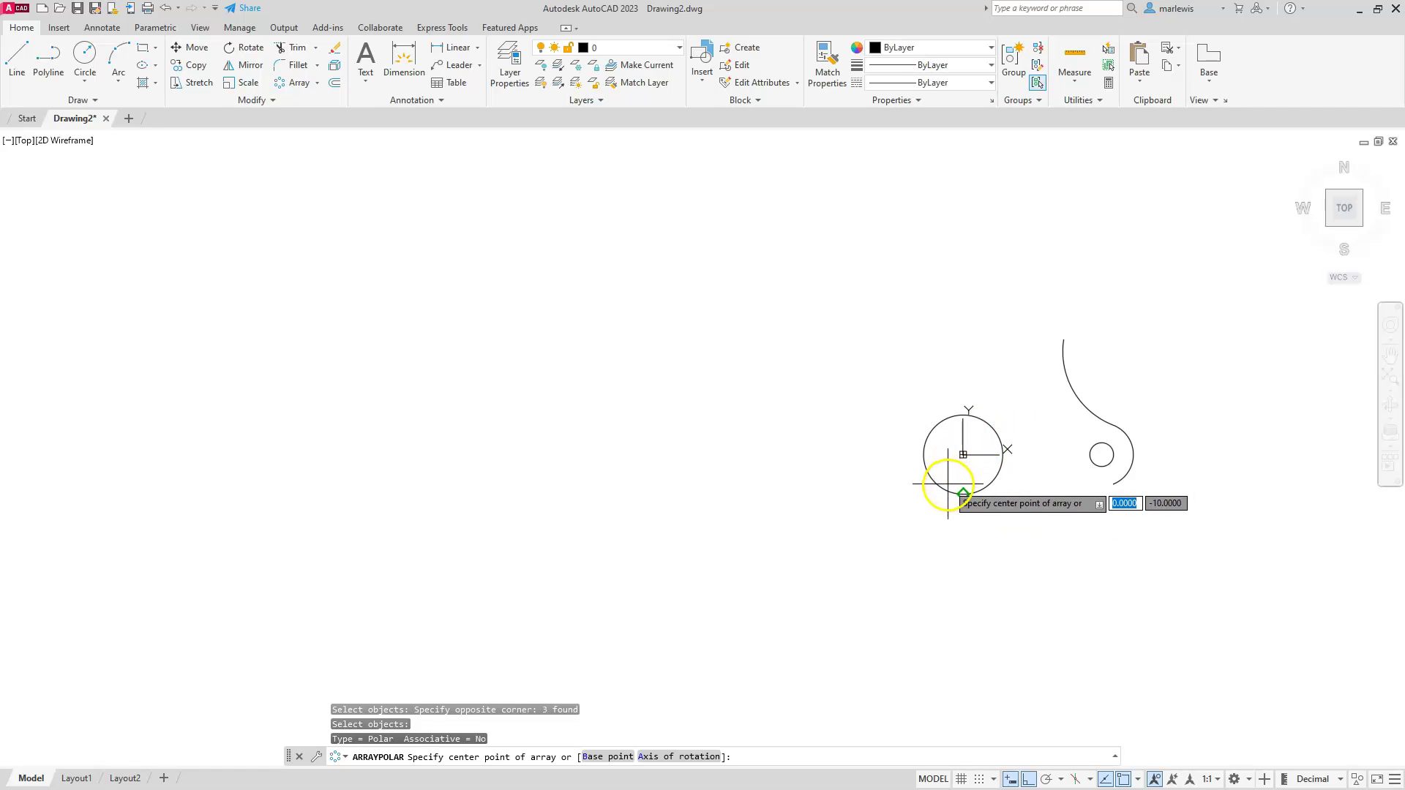
left_click(963, 455)
mouse_move(964, 458)
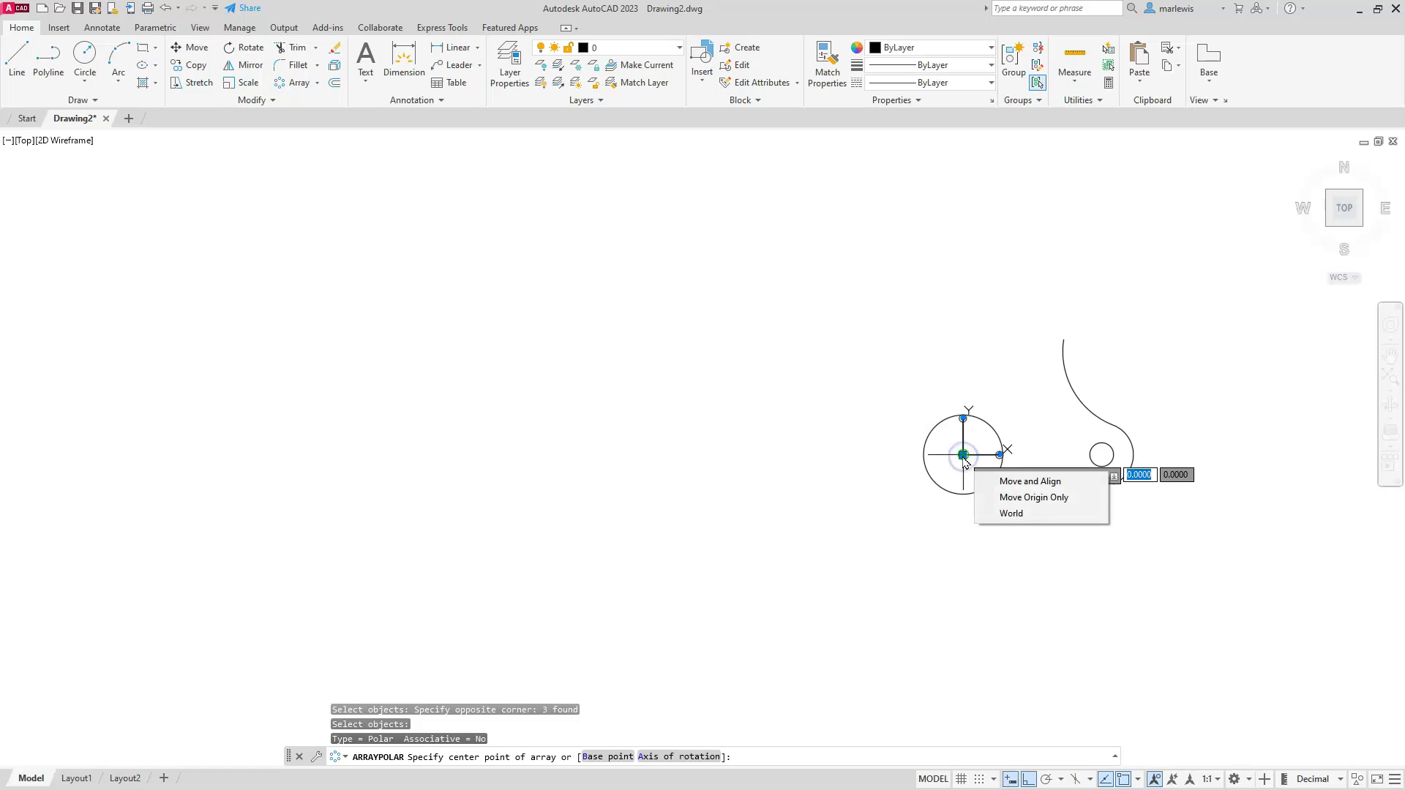
left_click(884, 564)
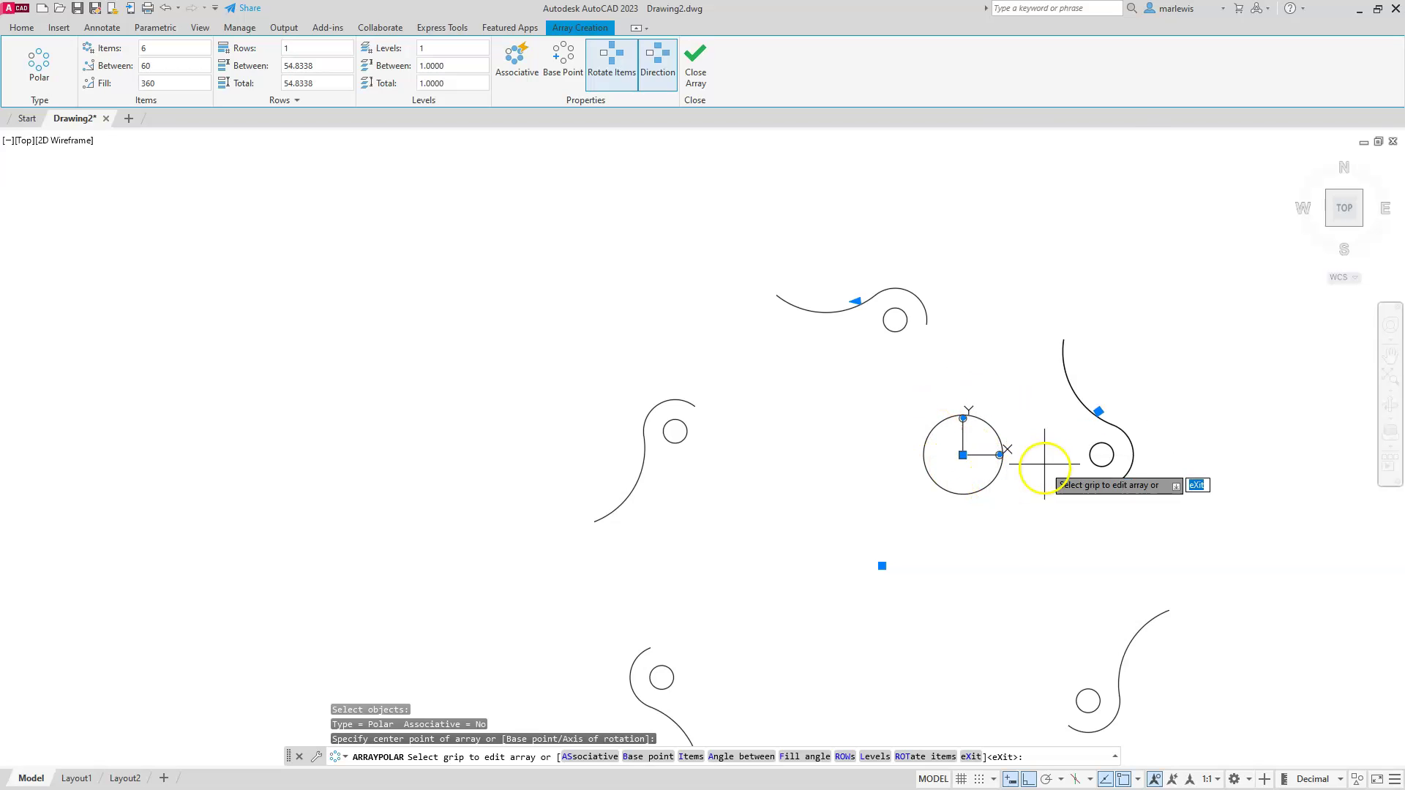
Try to reset the polar array's base point to the center of the central circle.
left_click(565, 64)
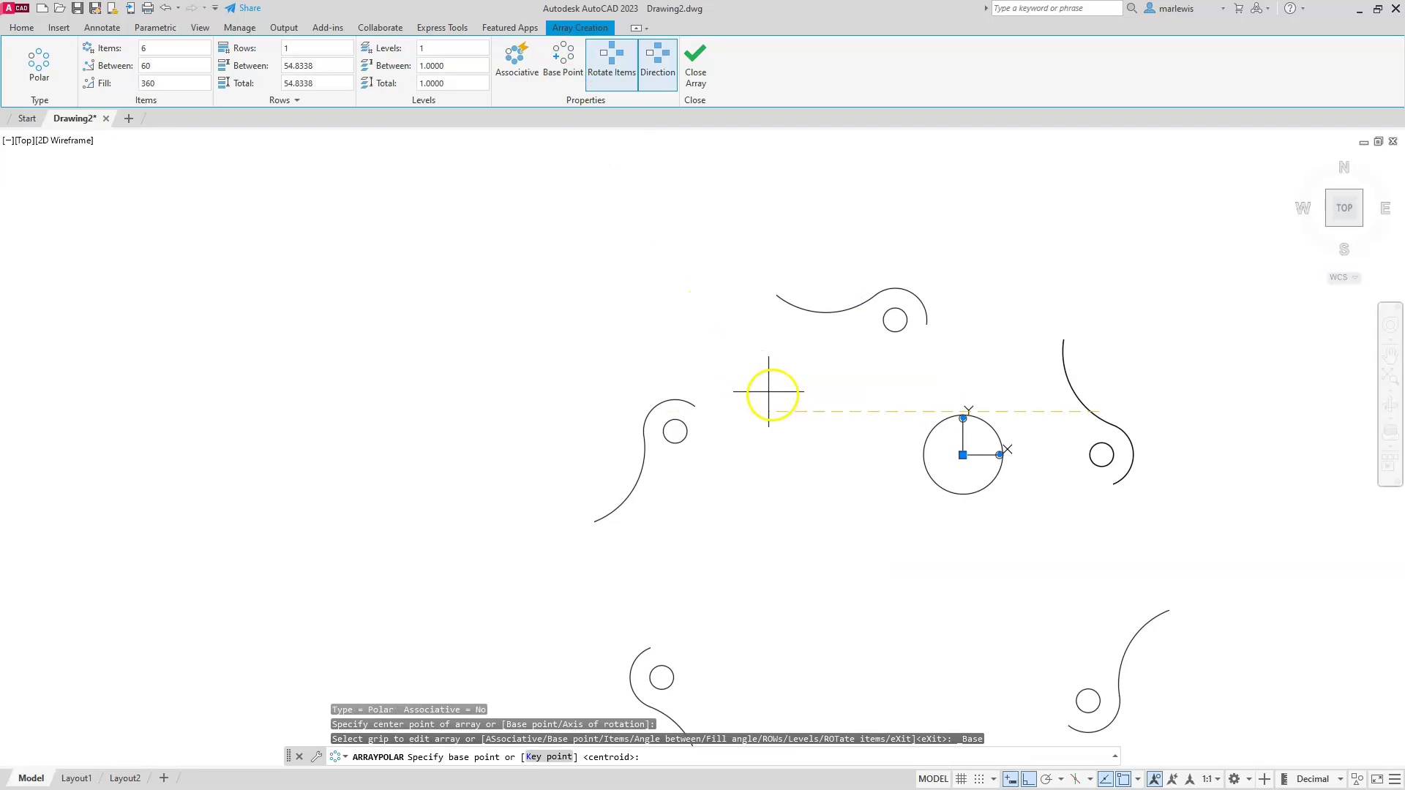
type("ce")
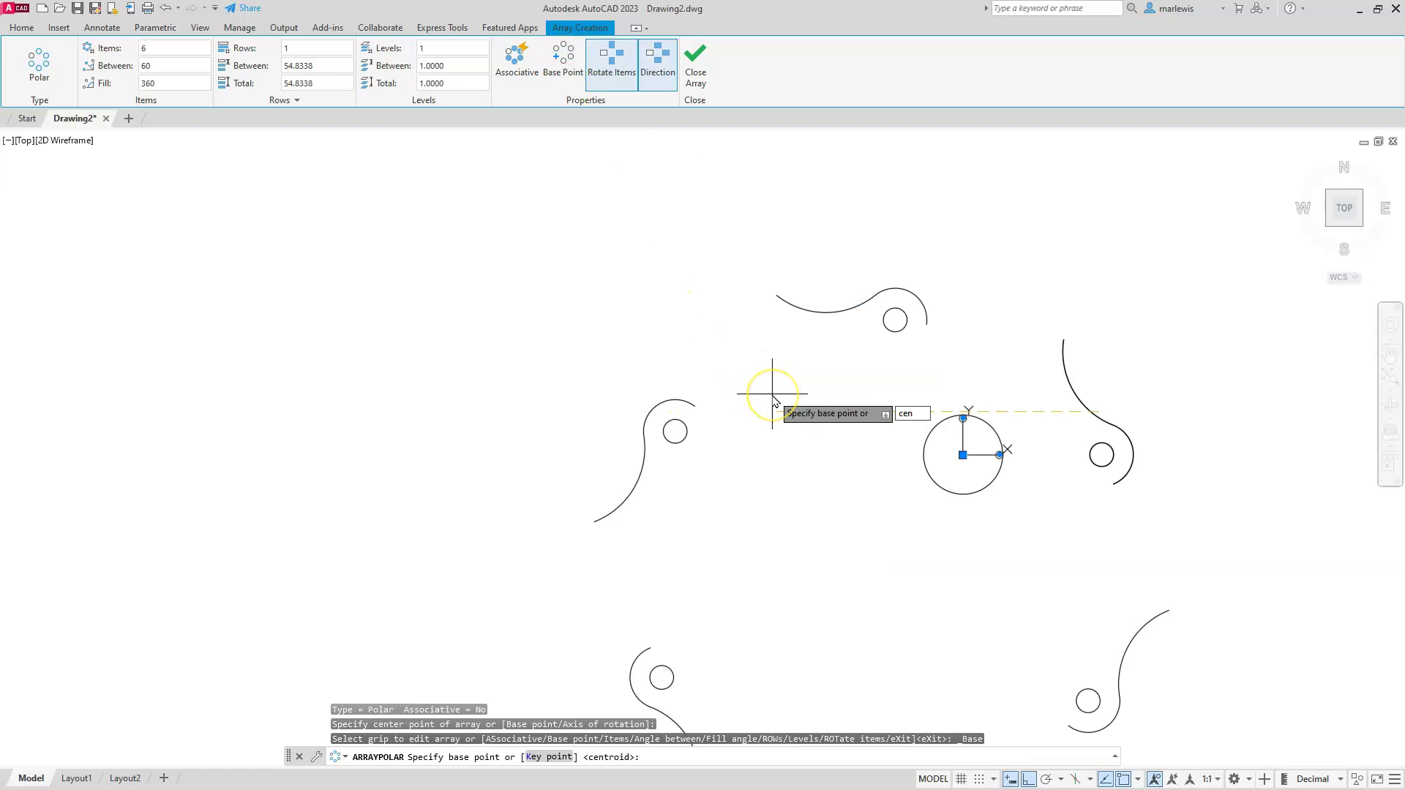
type("n")
key("Return")
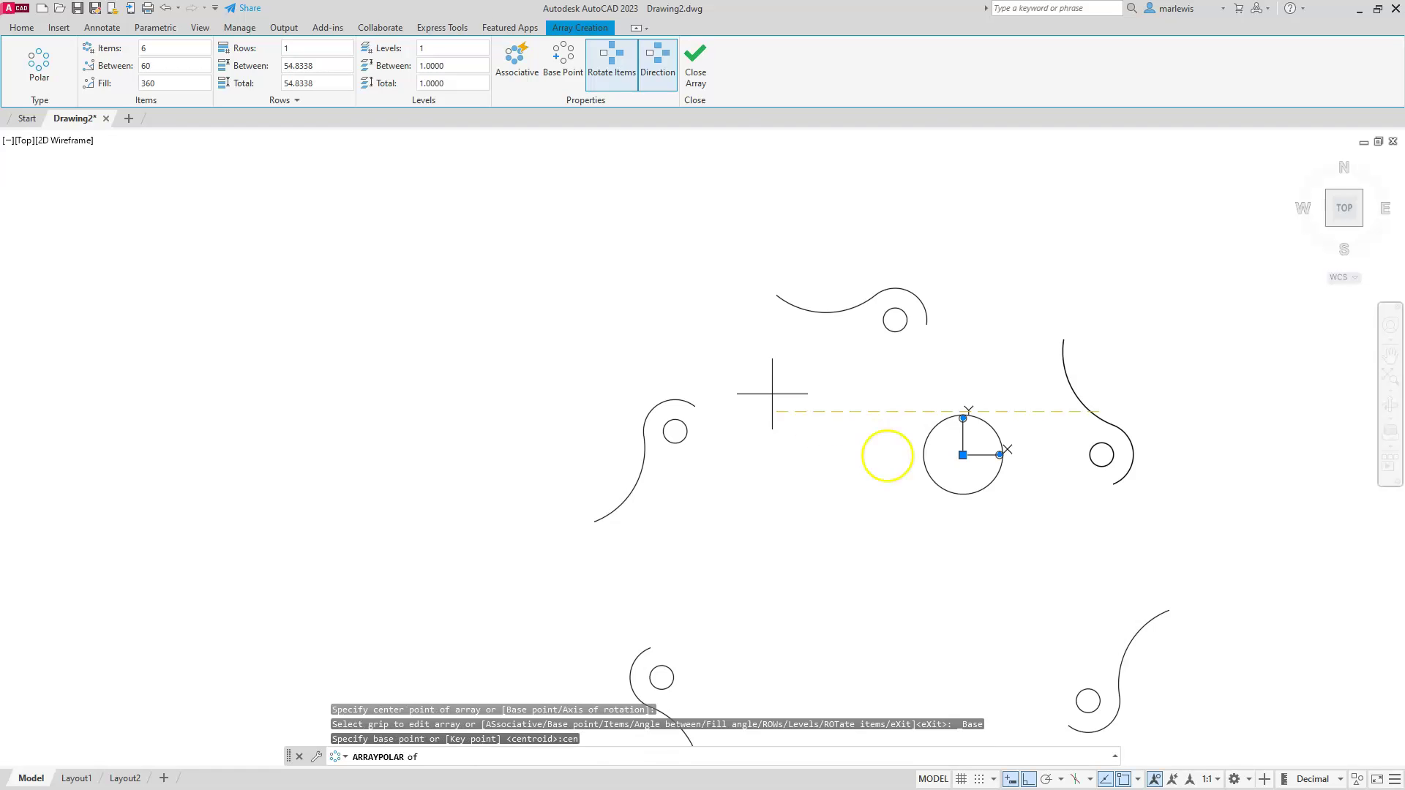
left_click(930, 481)
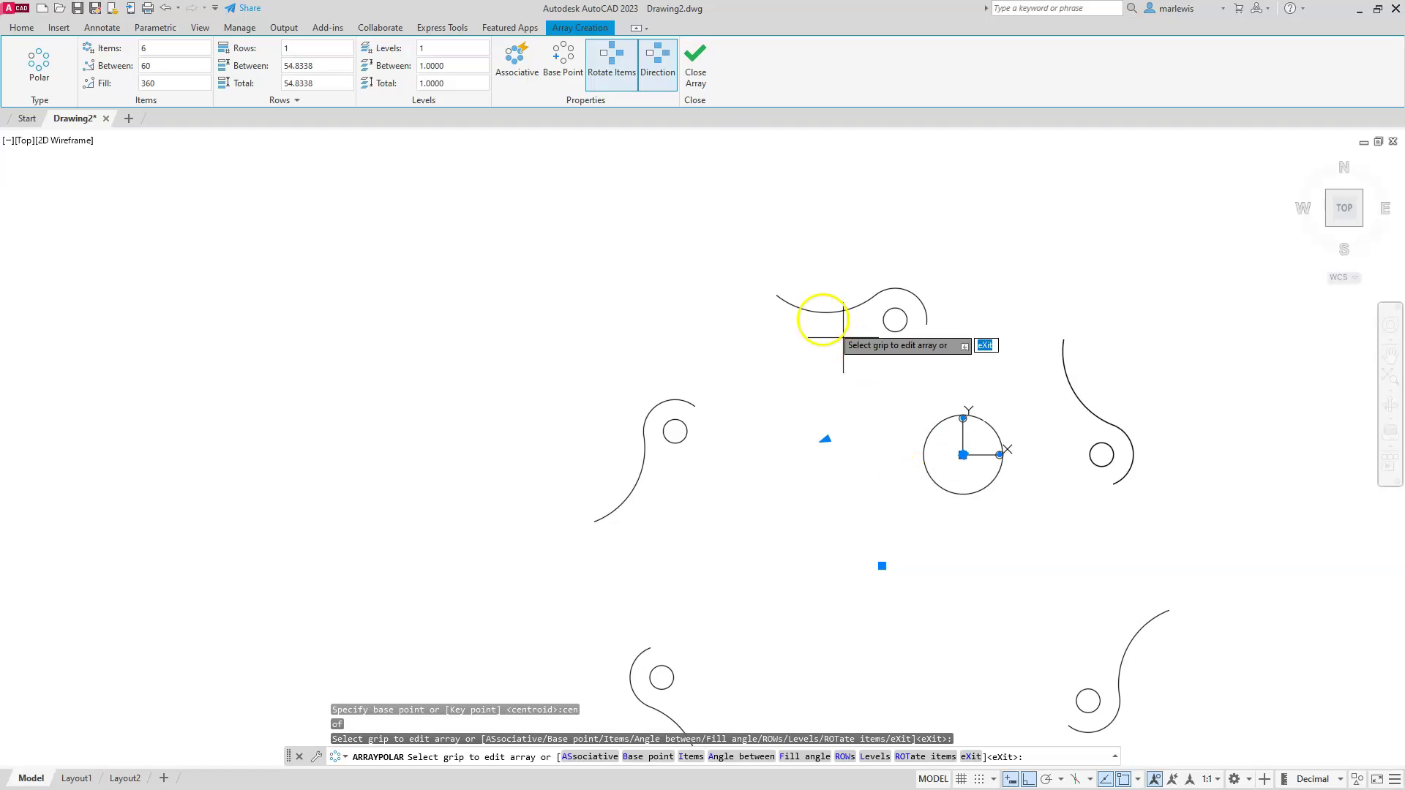
scroll(818, 325, "down", 2)
scroll(817, 344, "up", 2)
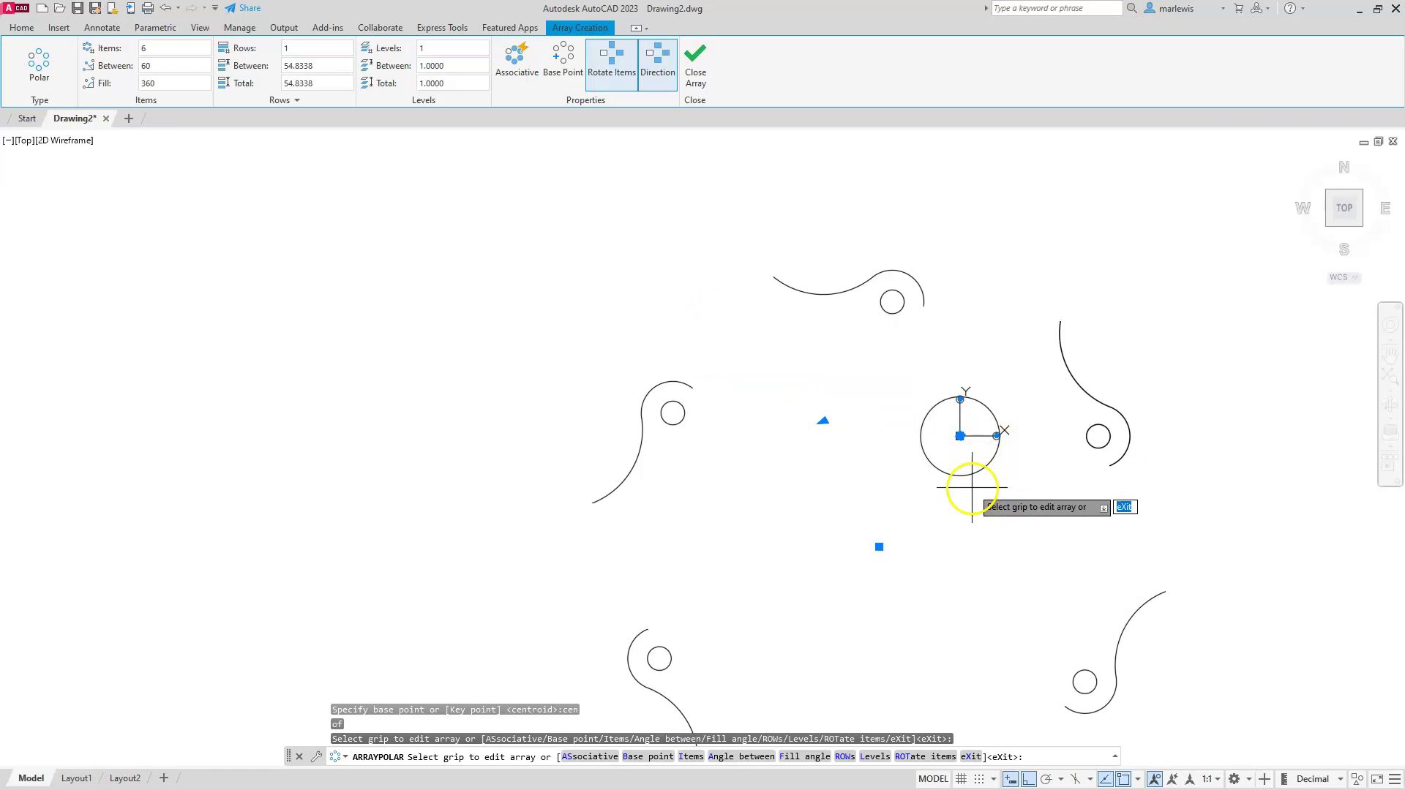
Leave the array command and undo the off-center polar array.
key("Escape")
key("Escape")
key("Escape")
key("Escape")
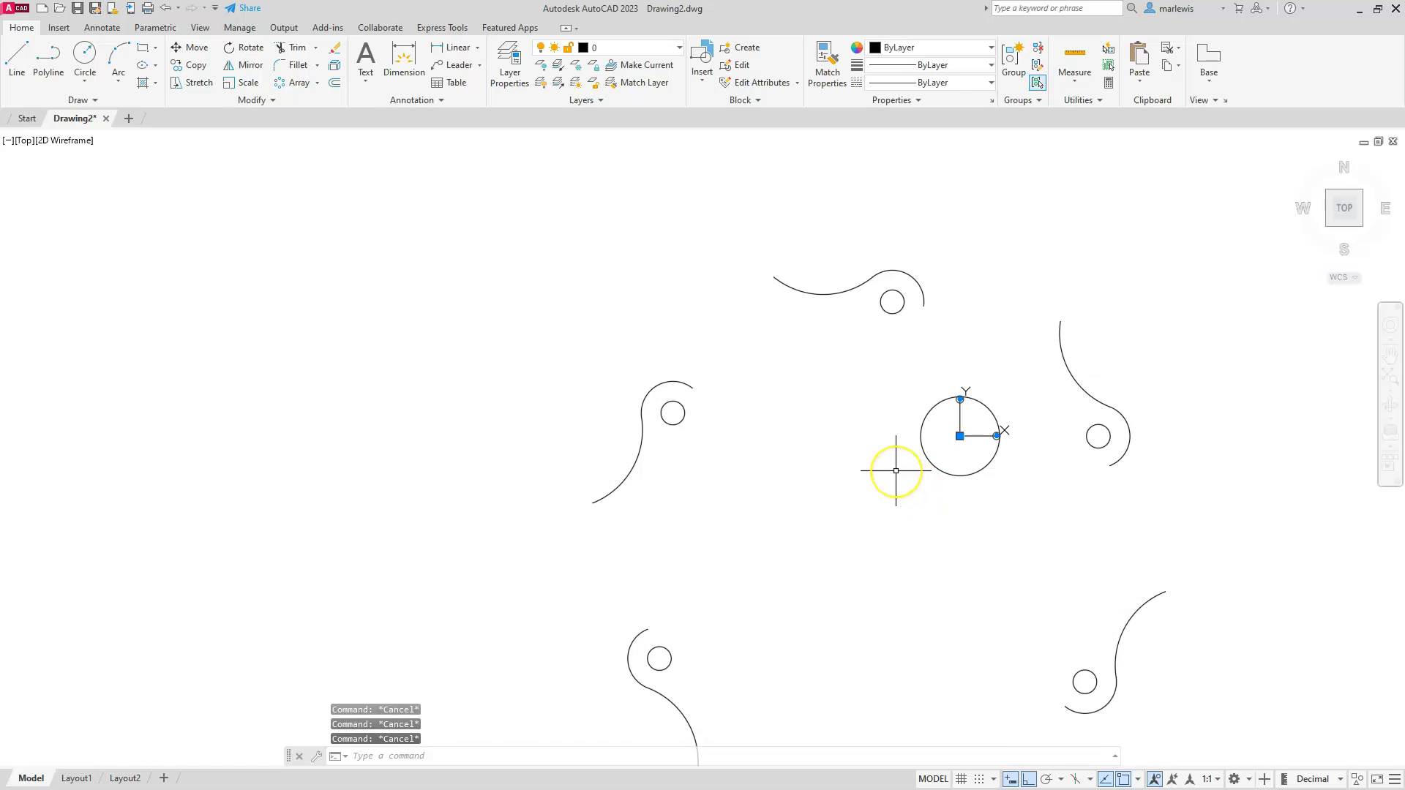
left_click(893, 467)
key("Escape")
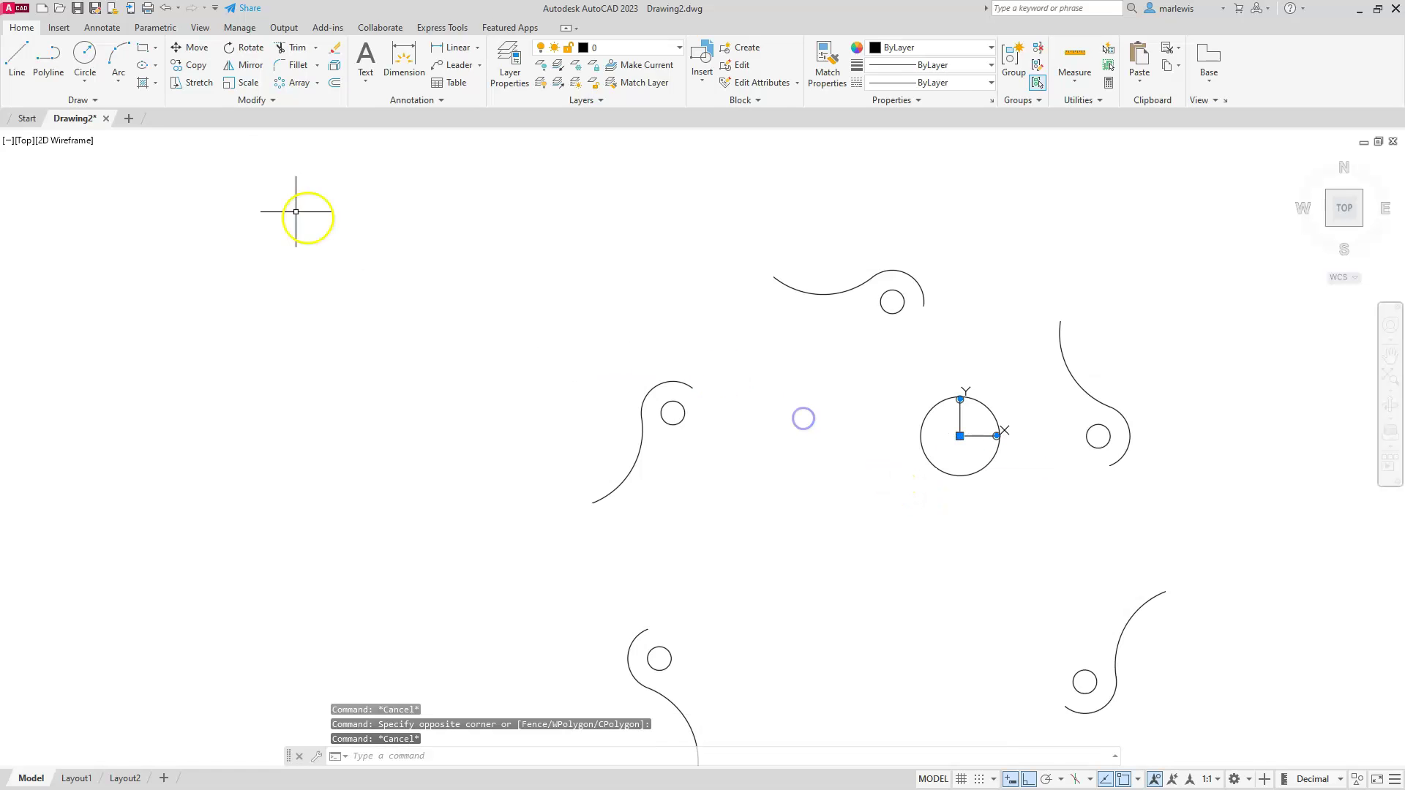
left_click(165, 9)
left_click(699, 477)
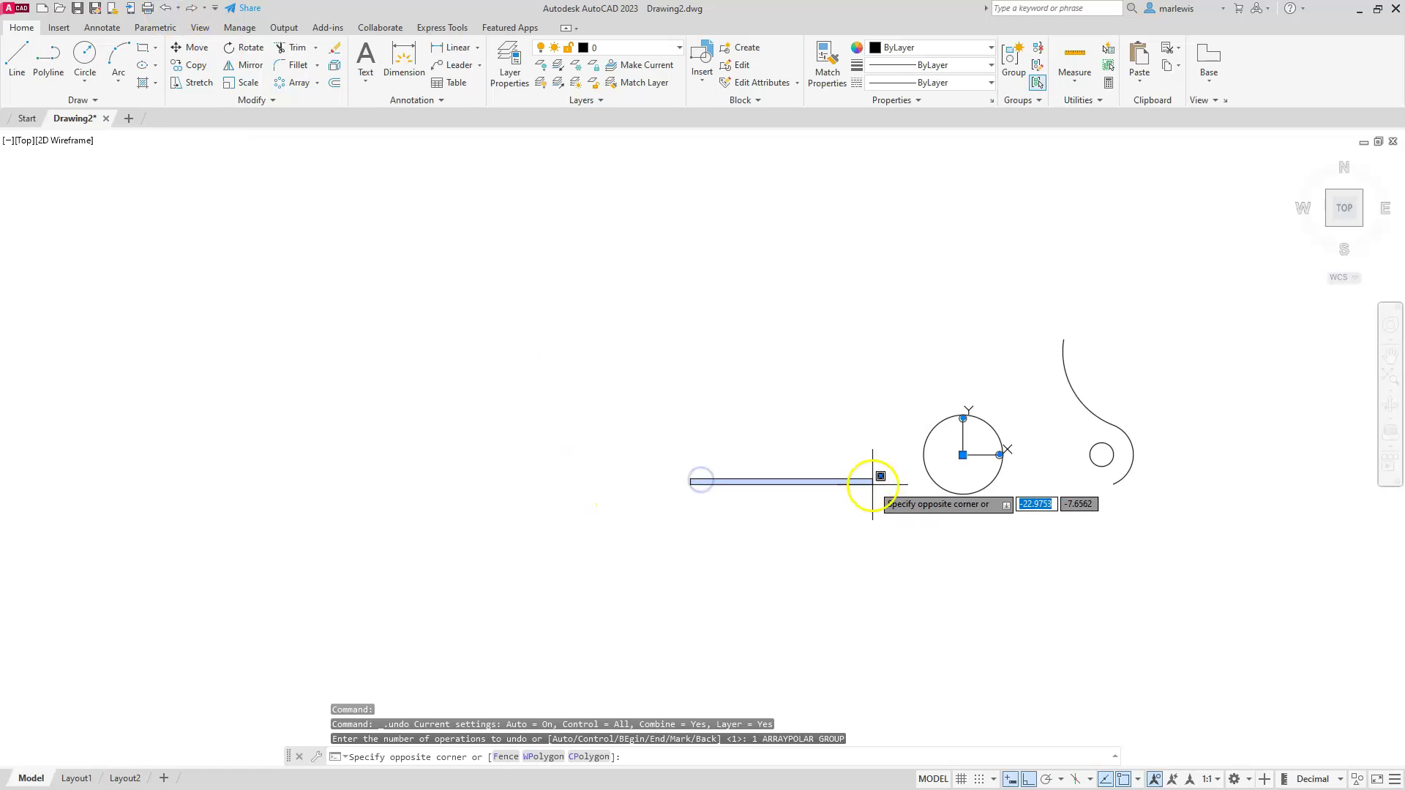
key("Escape")
key("Escape")
key("Escape")
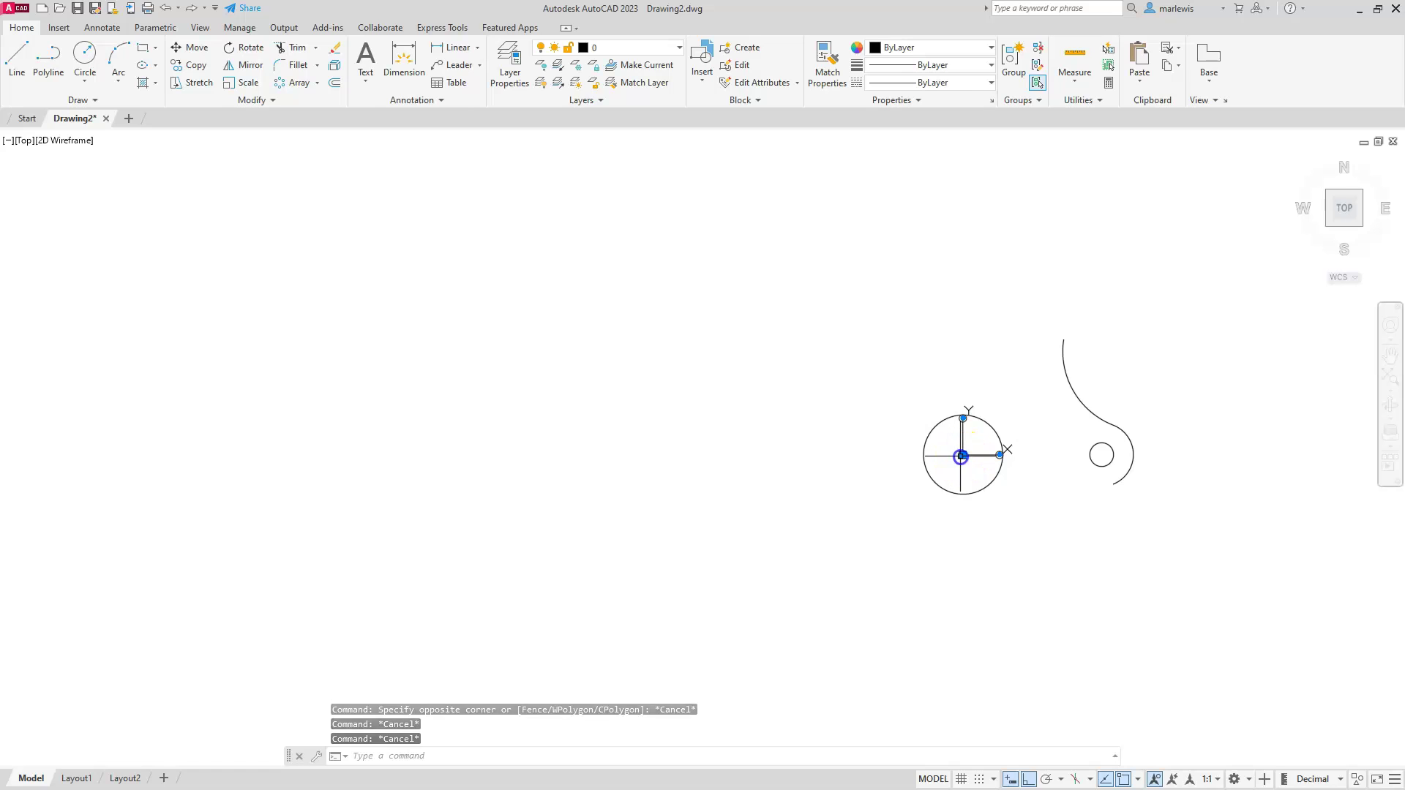
key("Escape")
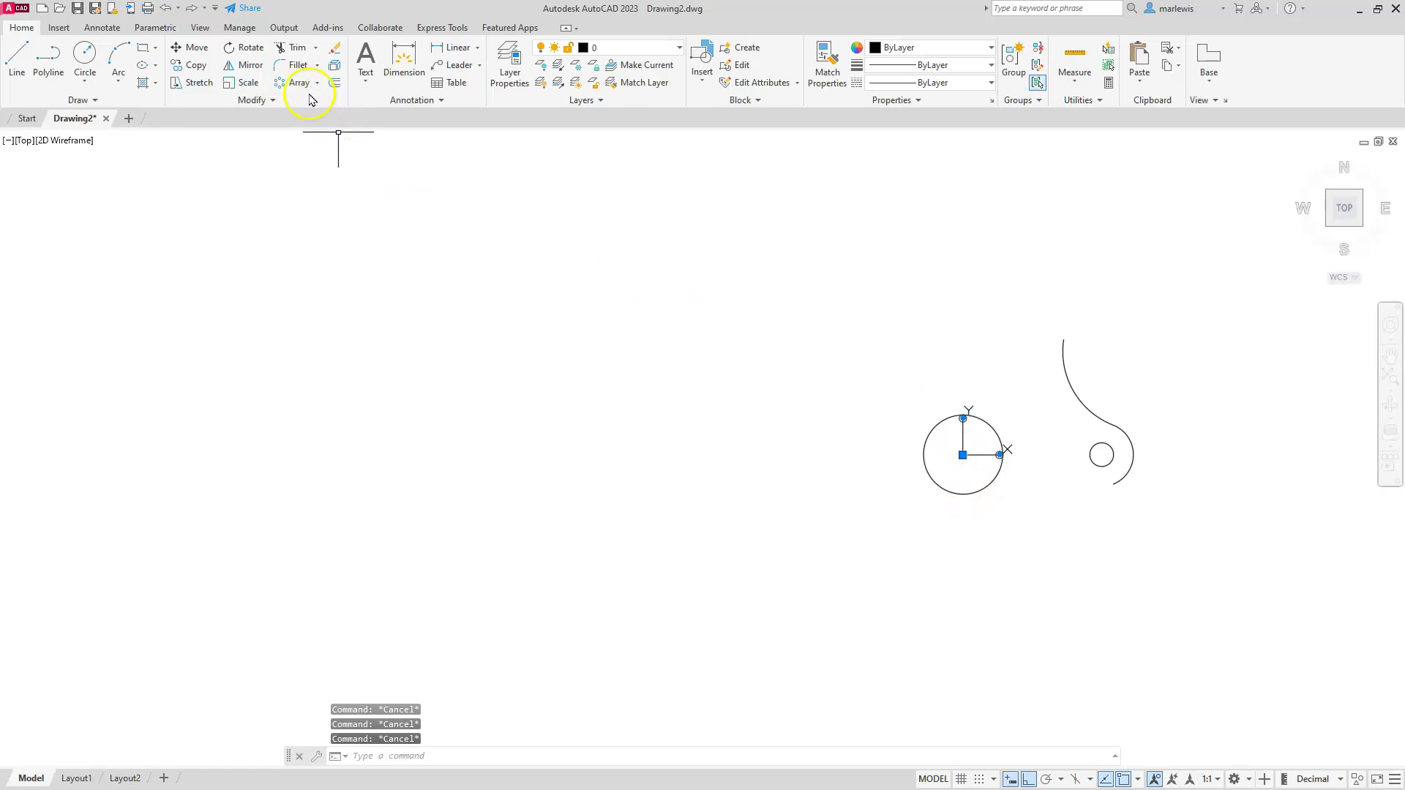
Polar-array the lobe arc, hole and upper fillet arc around 0,0 with 6 items filling 360 degrees.
left_click(285, 84)
left_click(1124, 376)
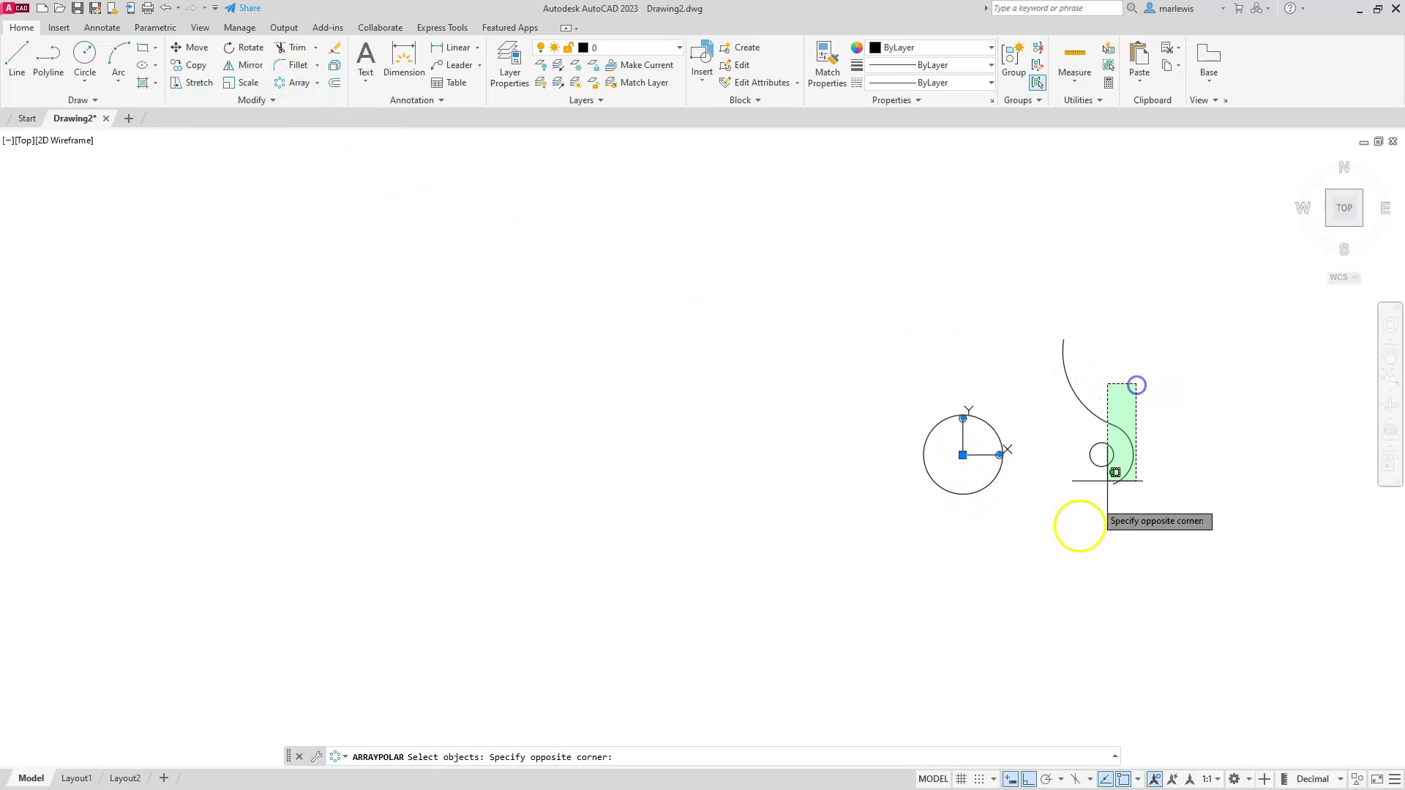
left_click(1076, 530)
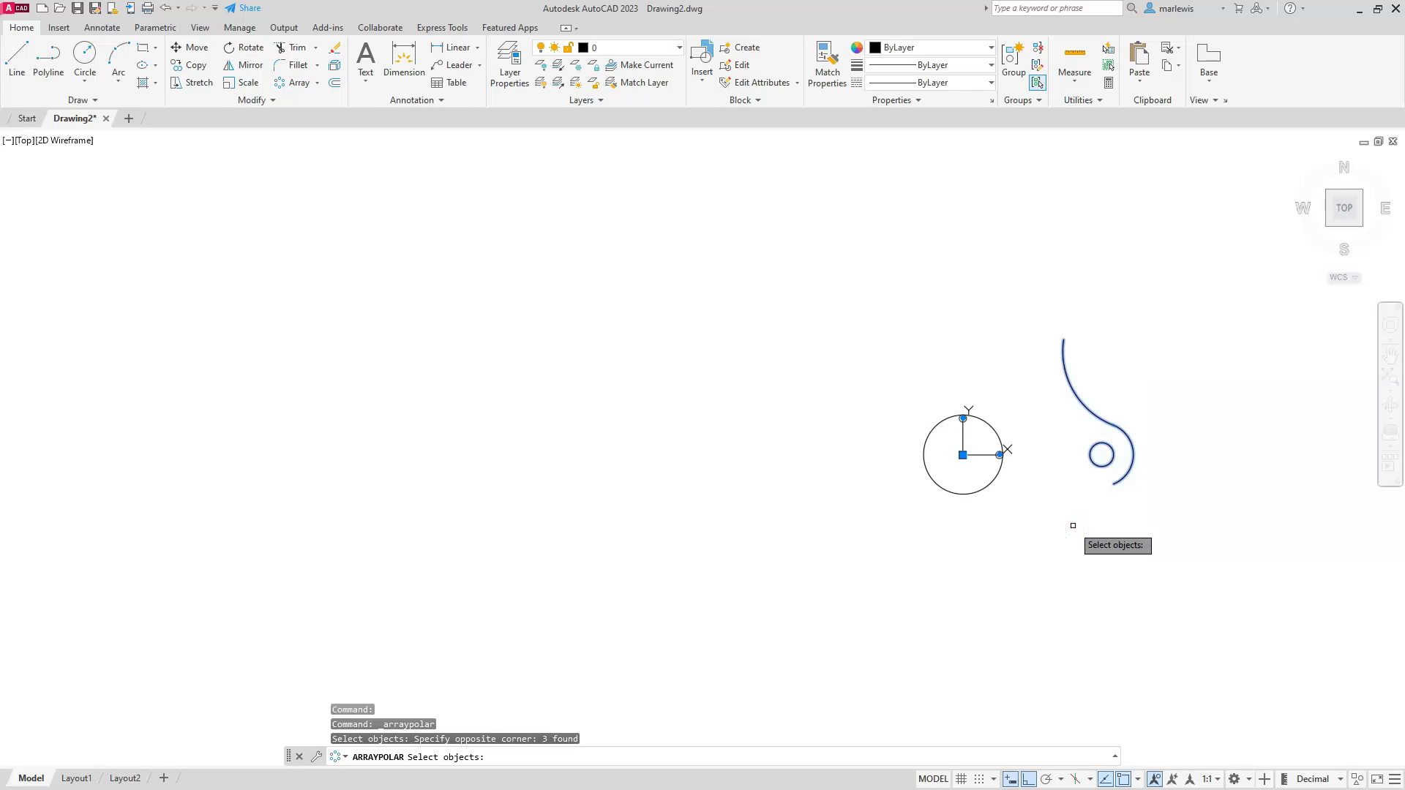
key("Return")
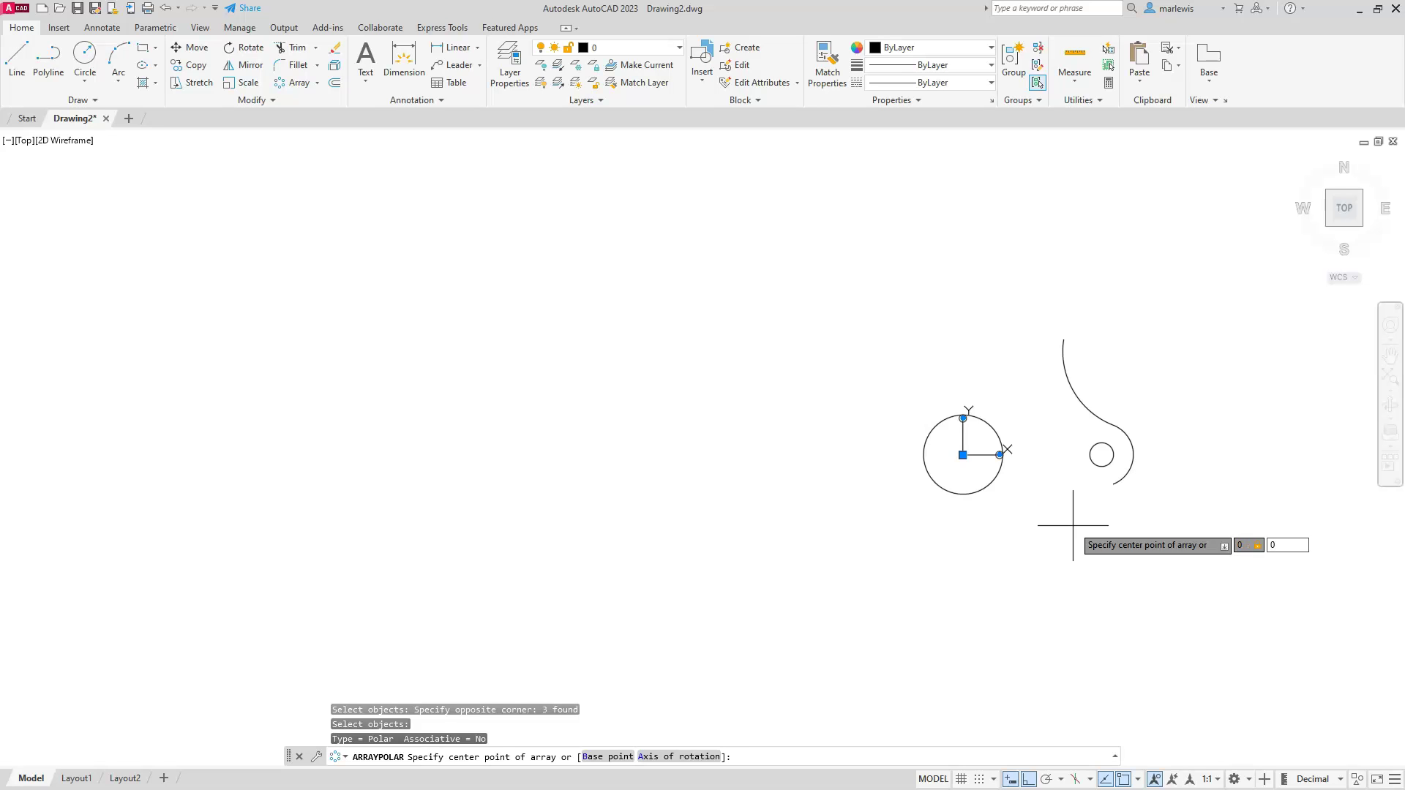
type("0,0")
key("Return")
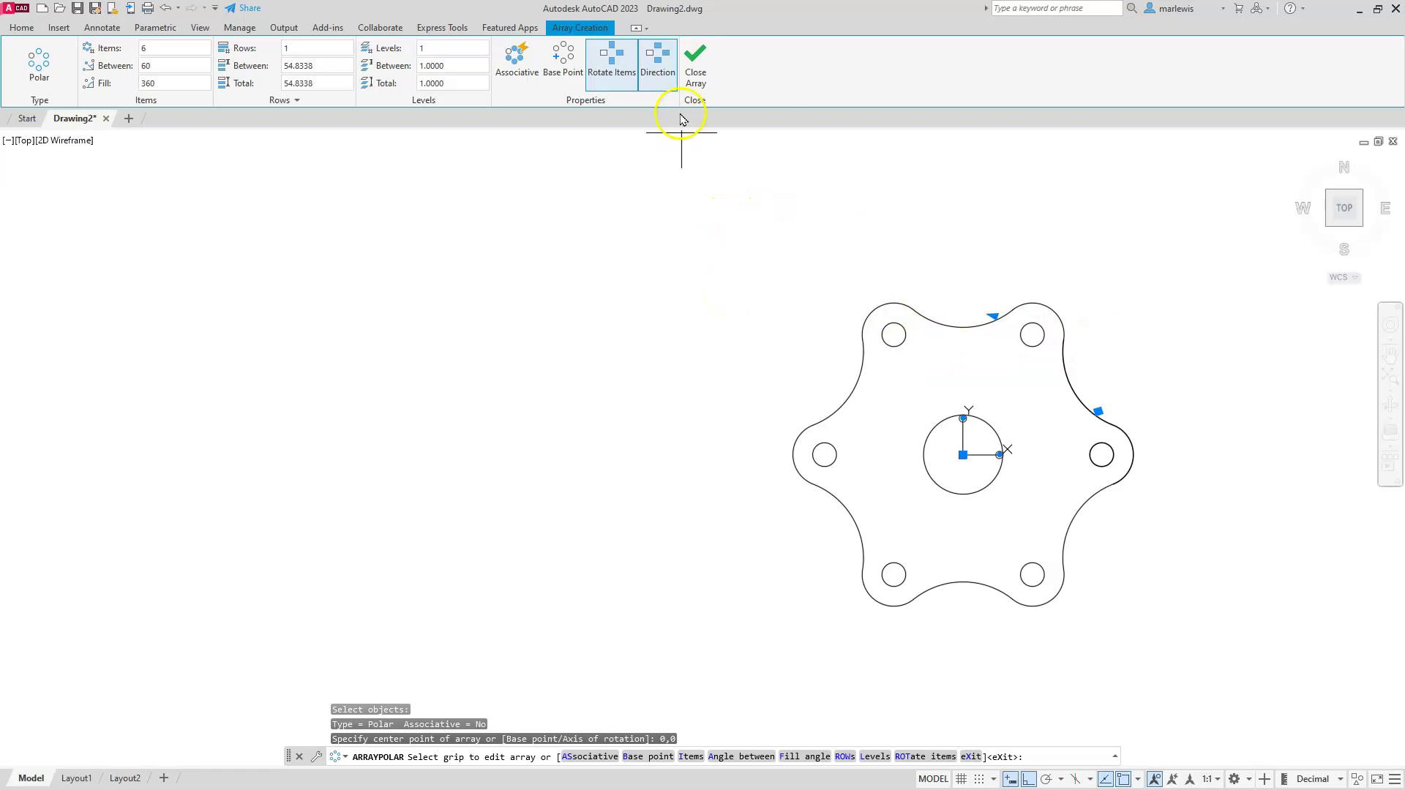
left_click(696, 75)
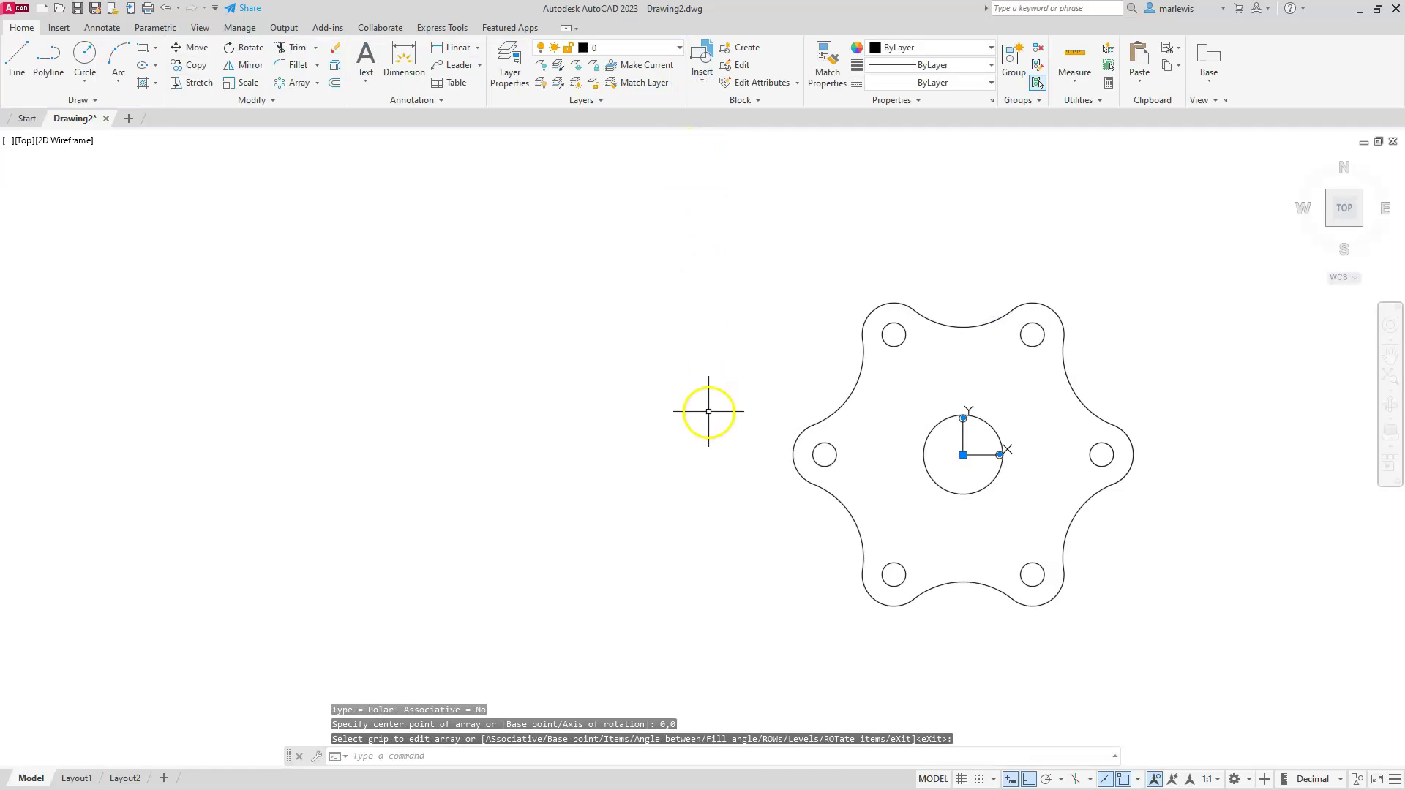
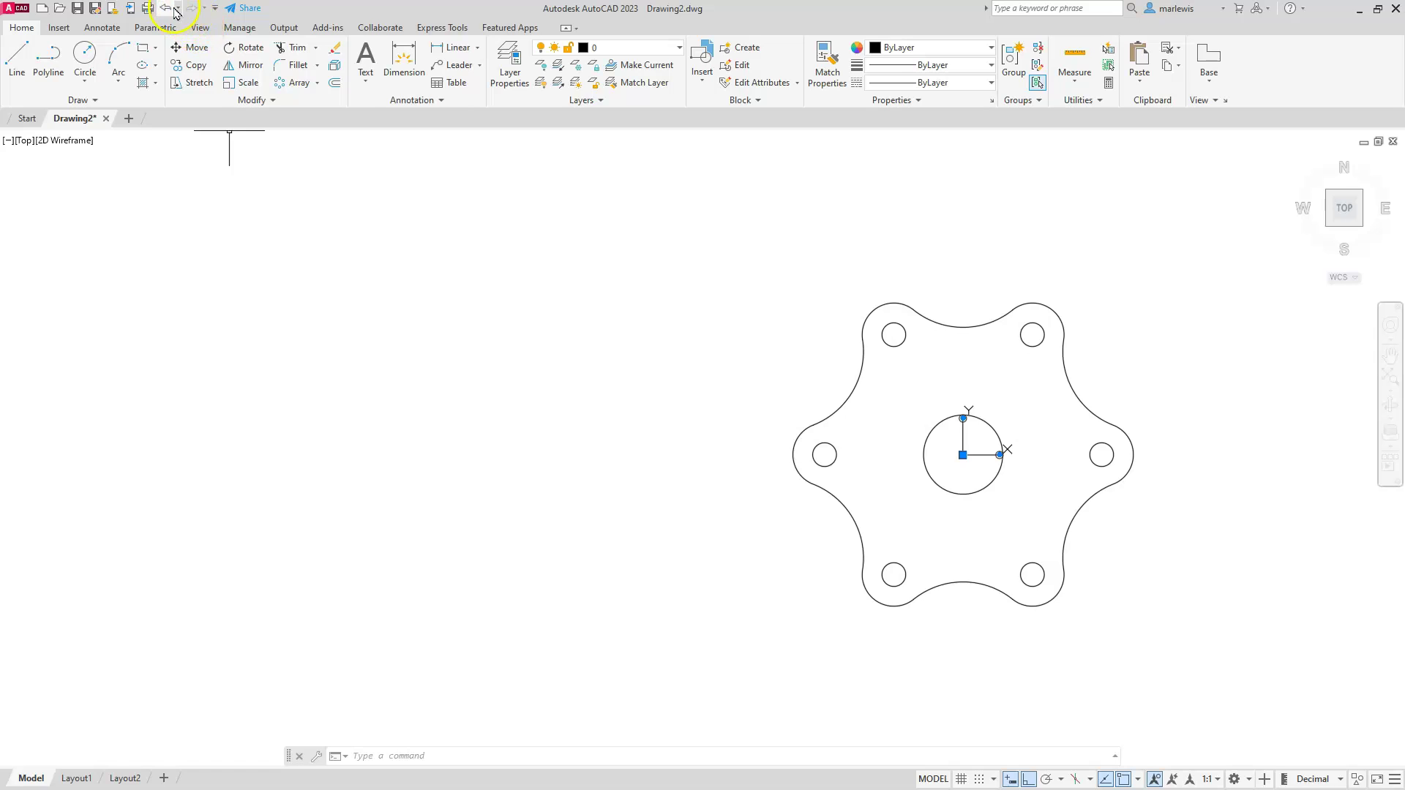
Undo back to before the lobe was trimmed, and trim only the lobe circle's inner side, keeping both fillet arcs.
left_click(166, 8)
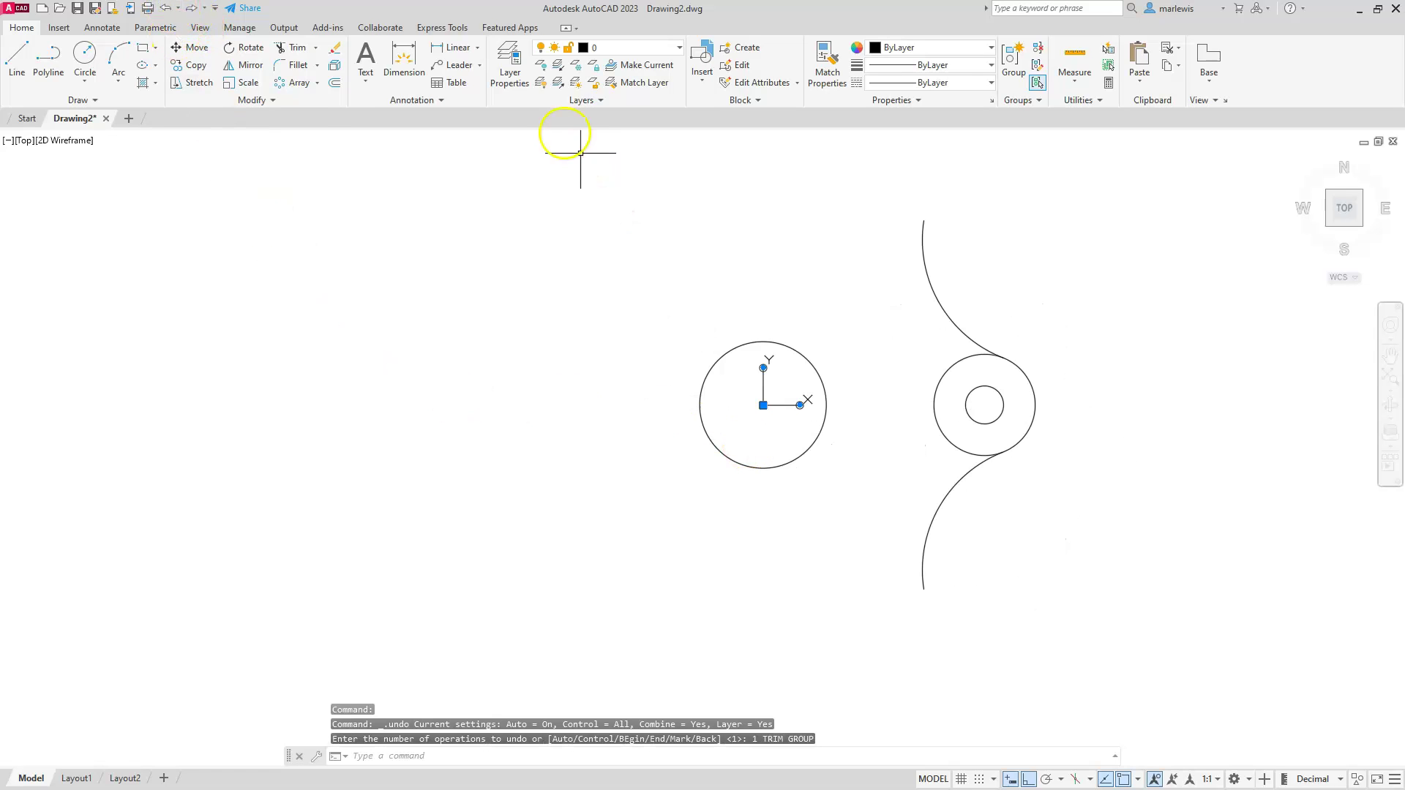
left_click(289, 48)
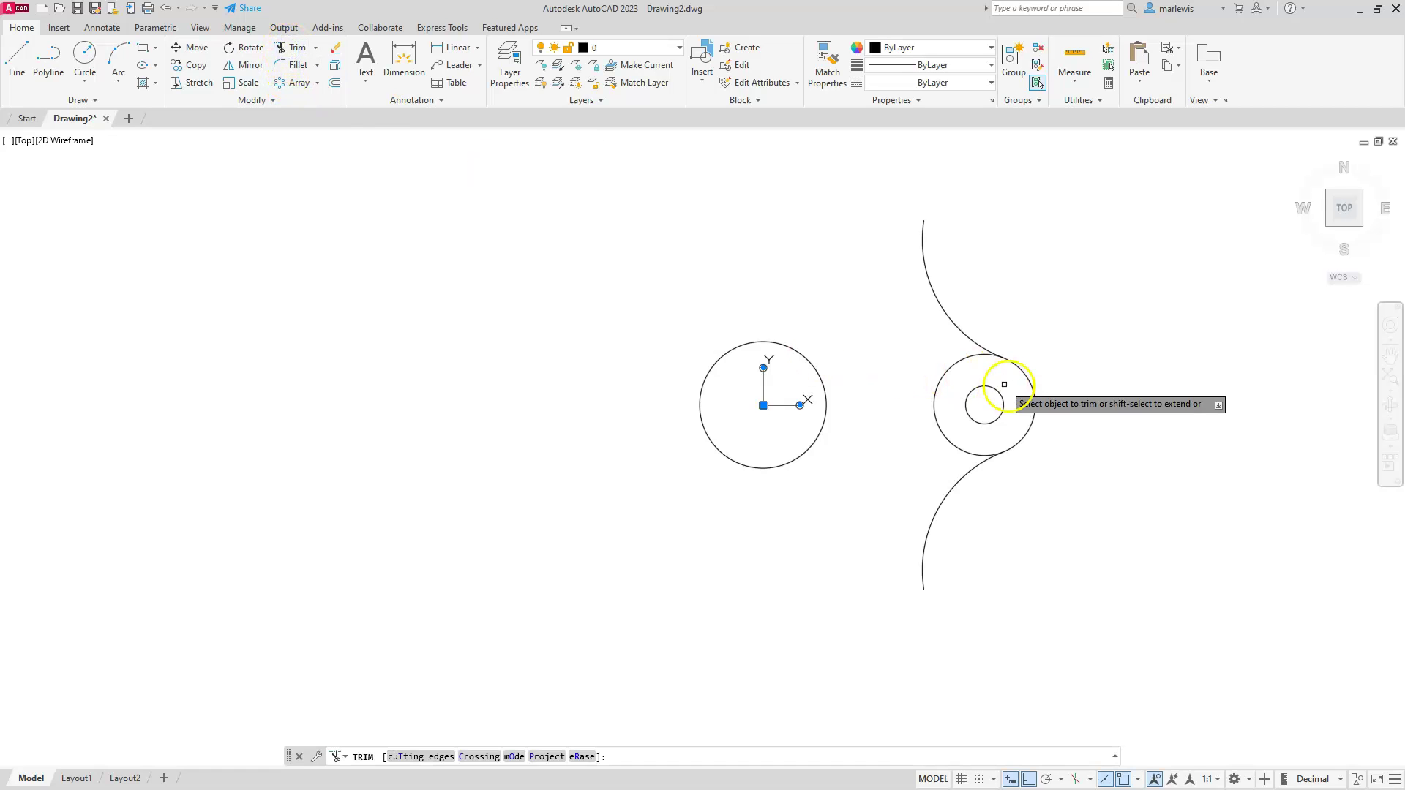
left_click(949, 369)
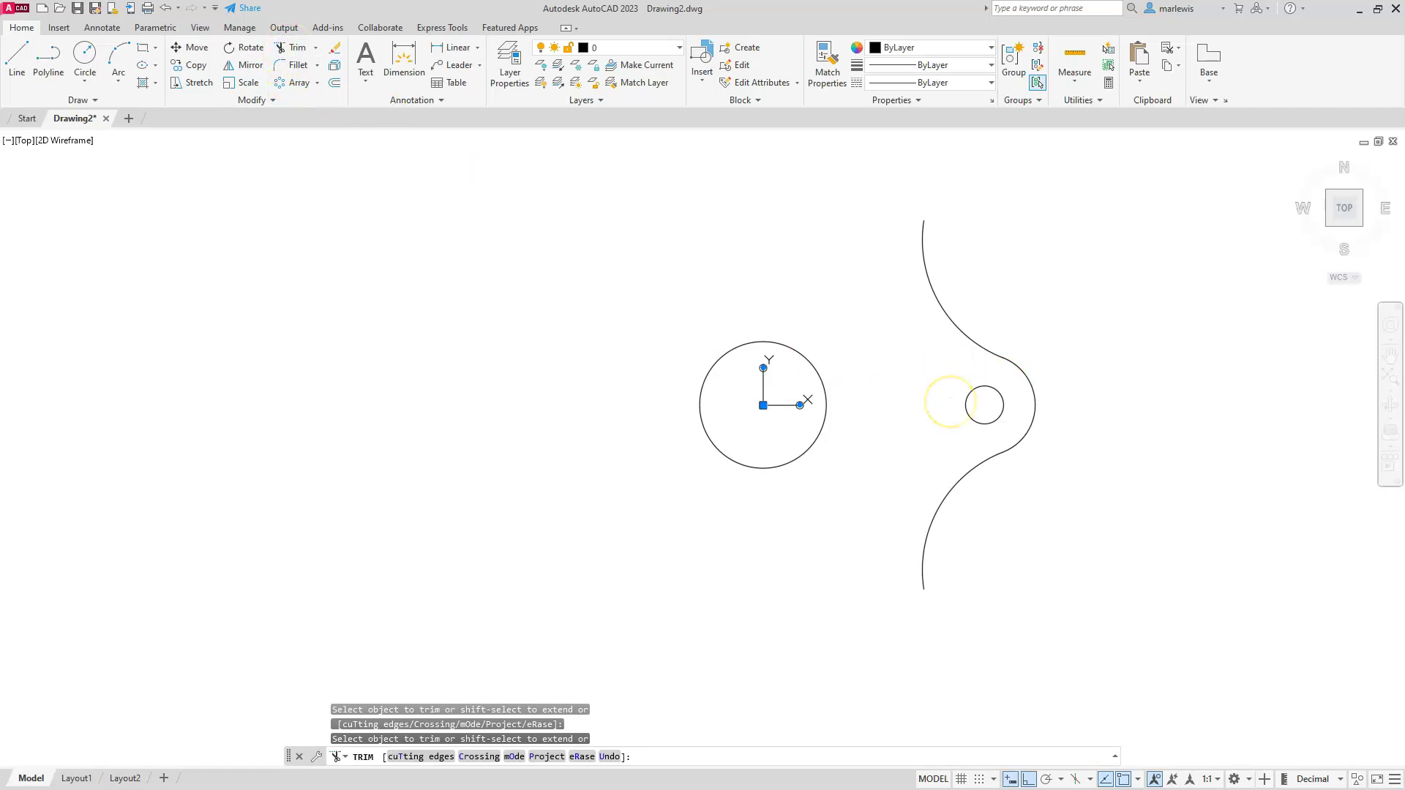
key("Escape")
key("Escape")
key("Escape")
scroll(932, 388, "down", 2)
middle_click_drag(944, 373, 1061, 392)
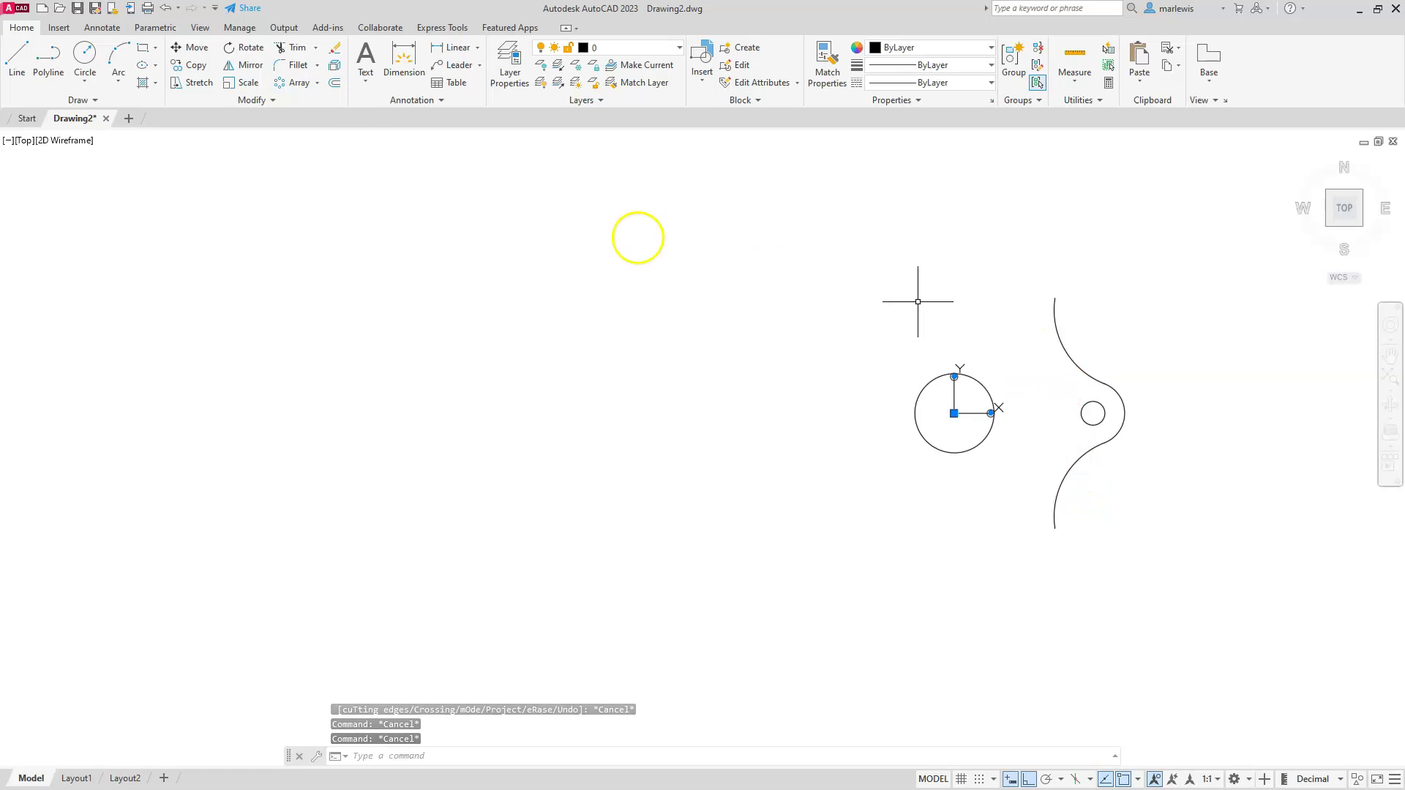
Polar-array the lobe arc, hole and both fillet arcs around 0,0 with 6 items filling 360 degrees.
left_click(291, 83)
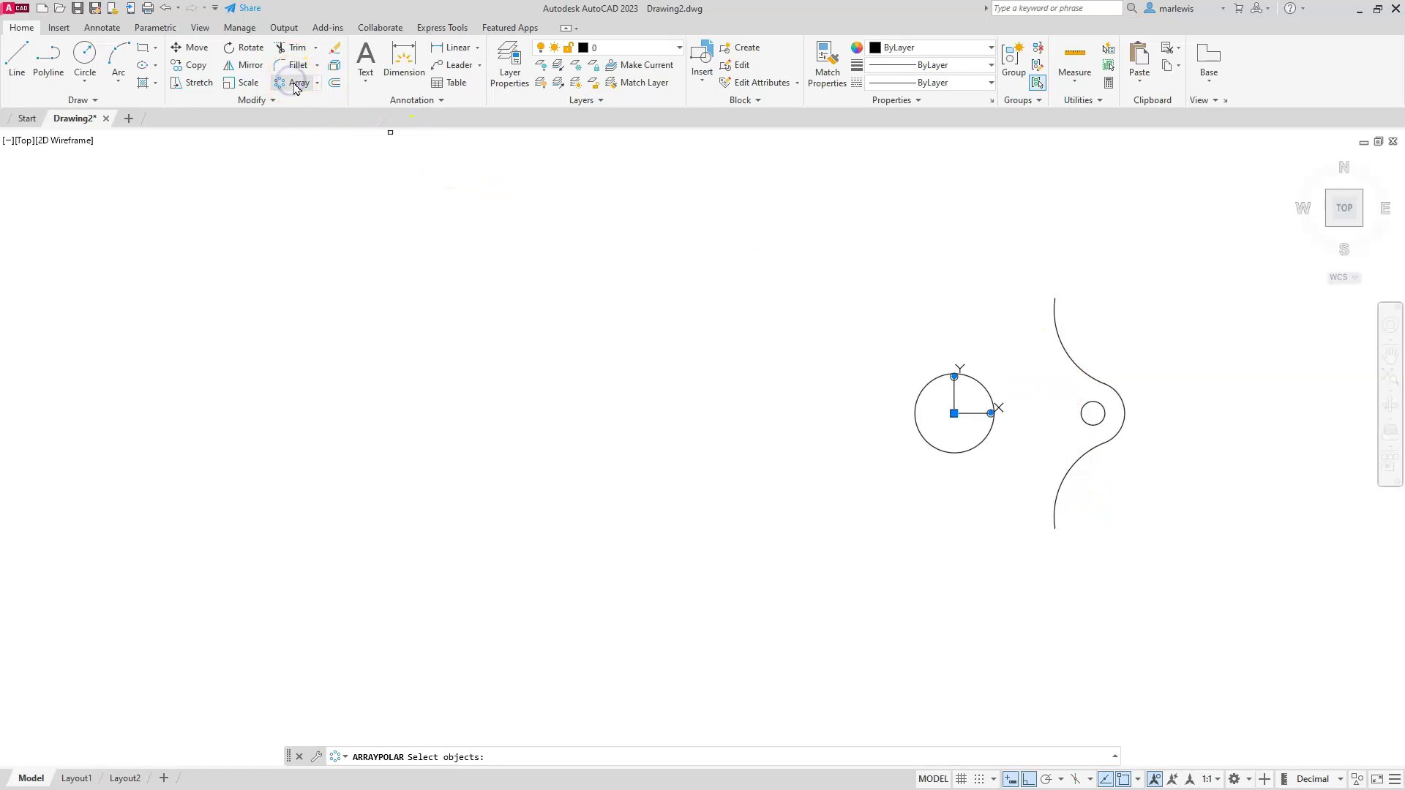
left_click(317, 83)
left_click(335, 161)
left_click(1176, 301)
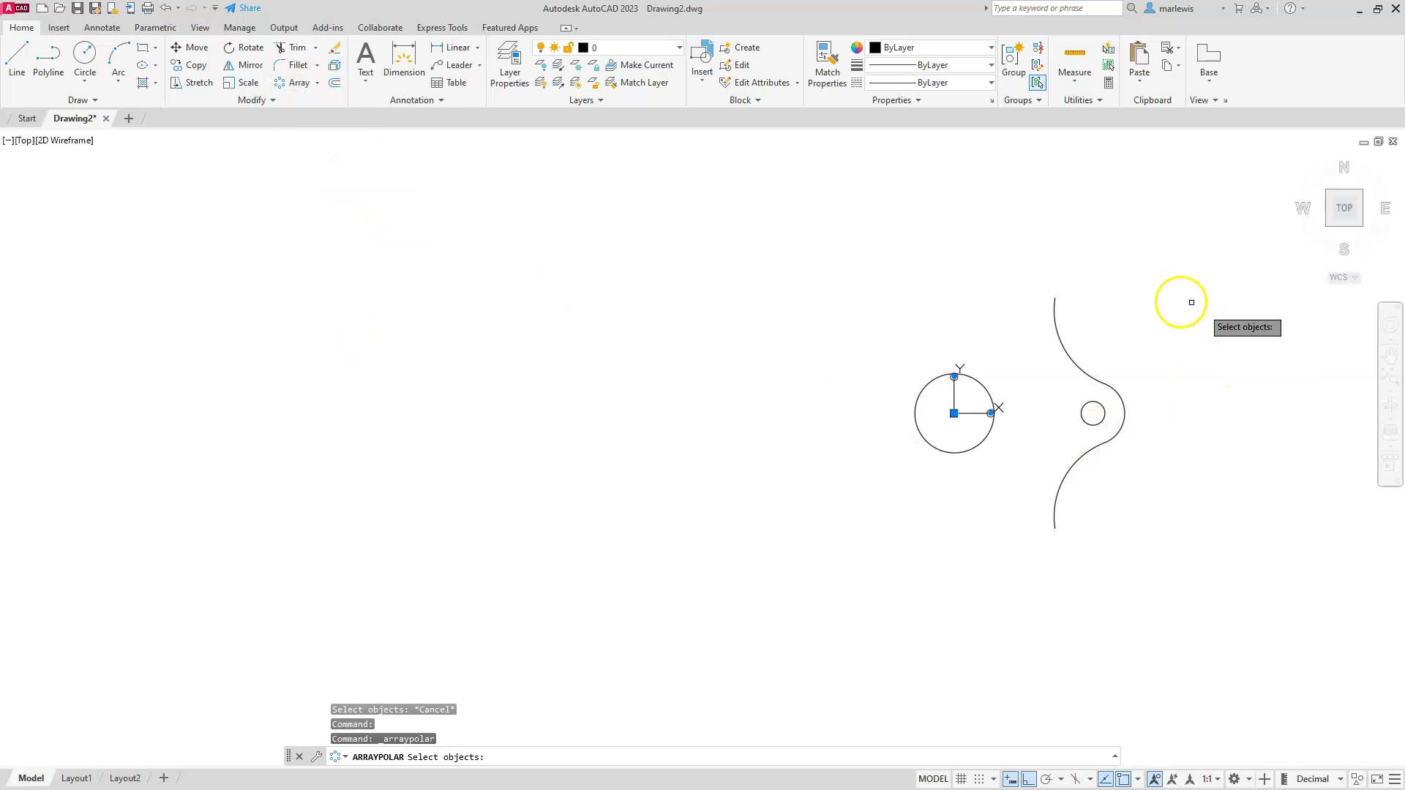
left_click(1066, 515)
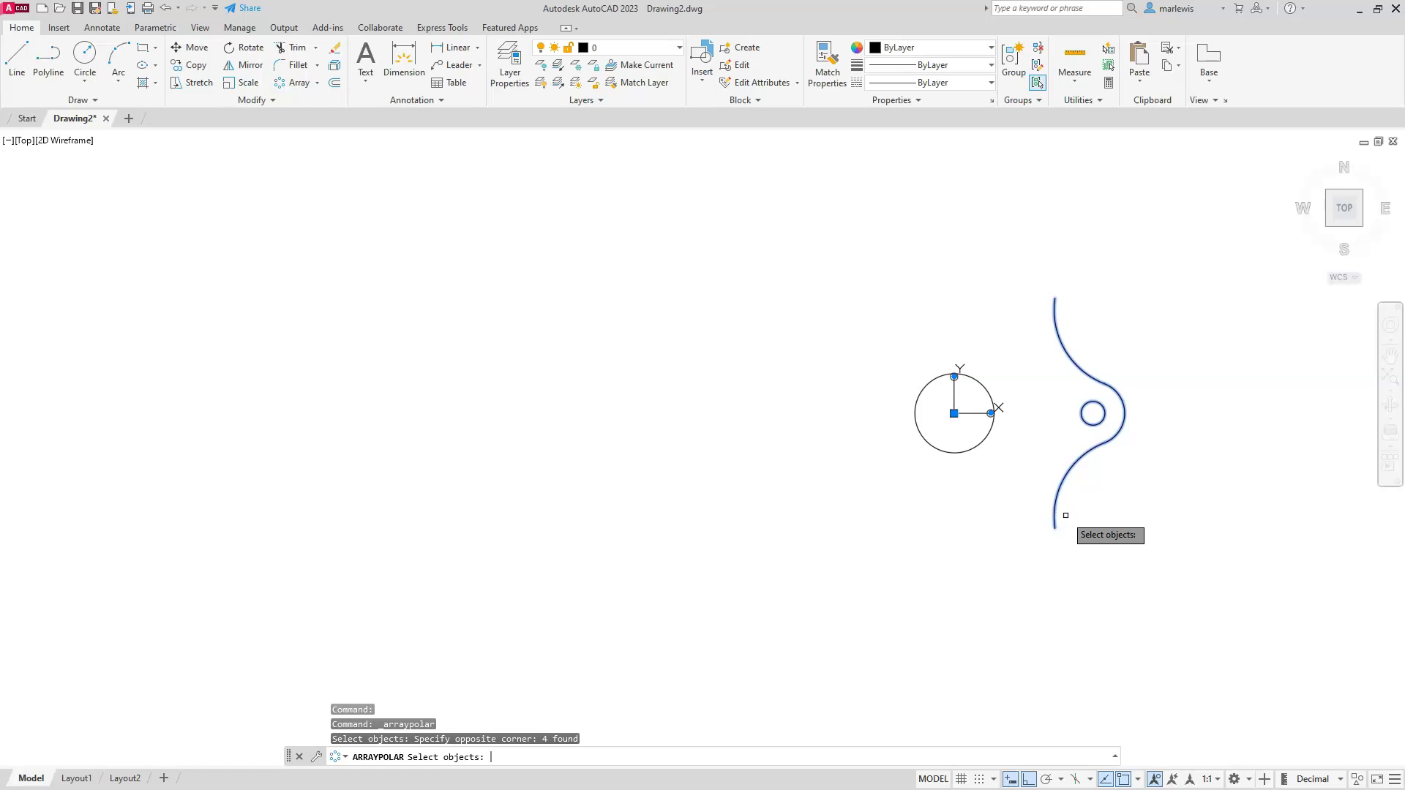
key("Return")
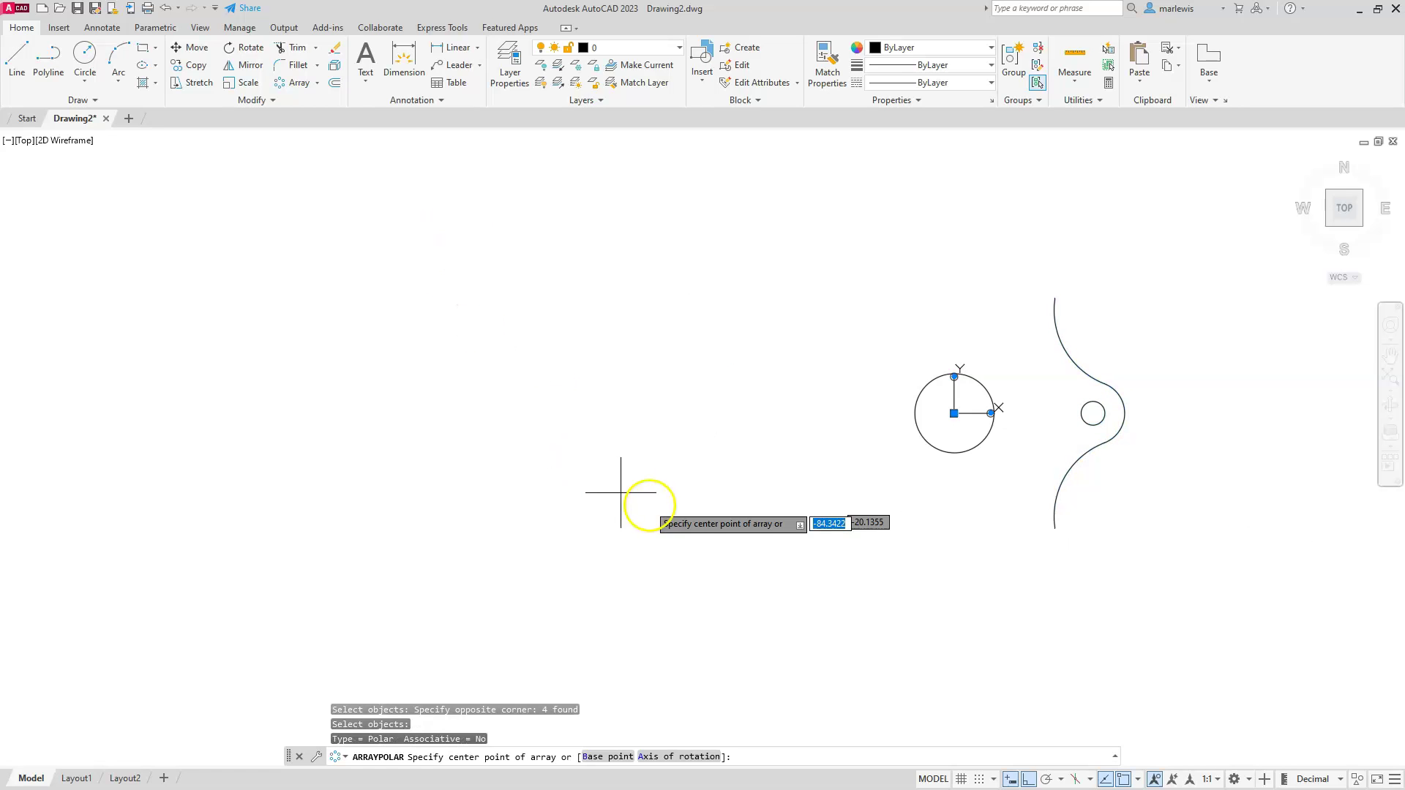
type("0,0")
key("Return")
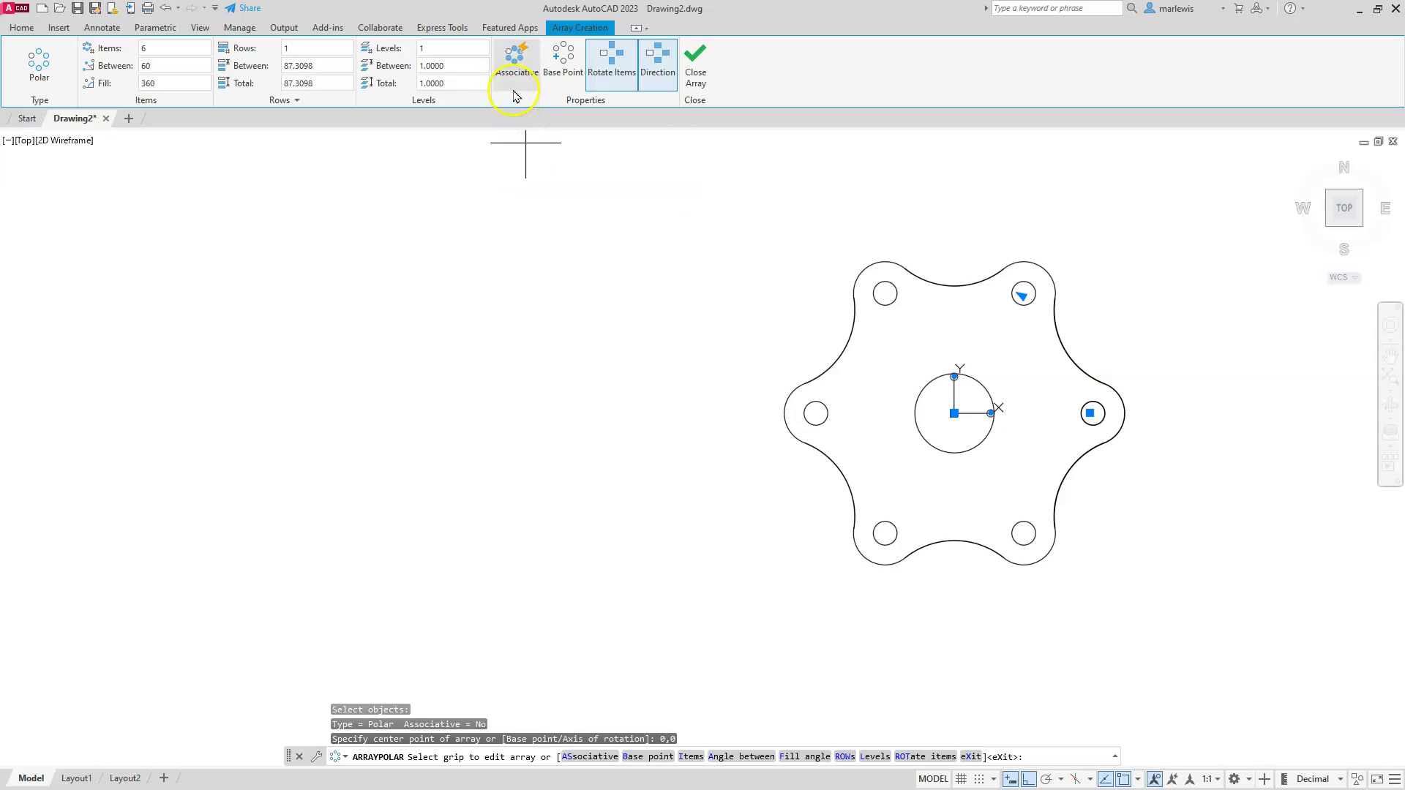
left_click(693, 73)
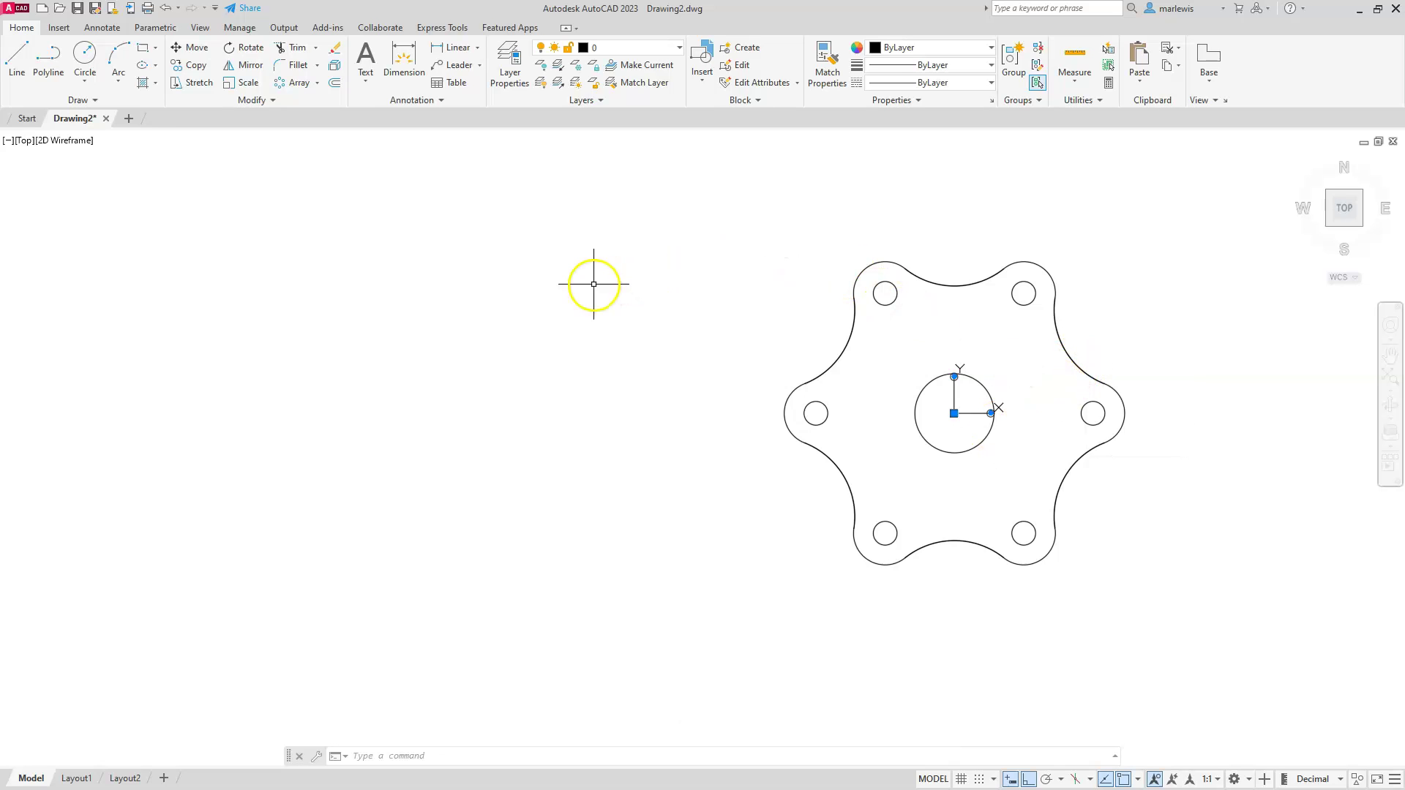
Delete duplicate objects across the entire flange plate with Overkill, using the default comparison settings.
left_click(271, 100)
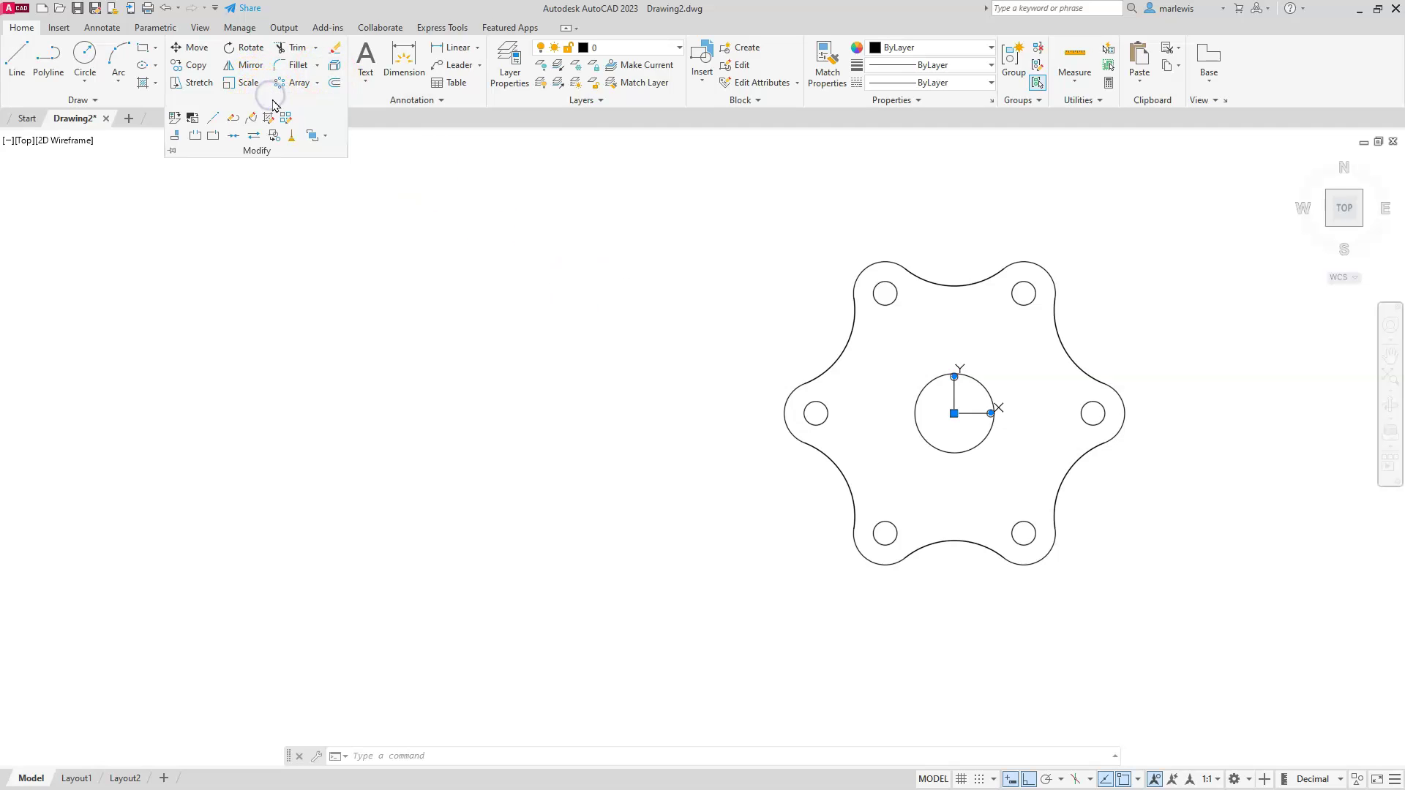
left_click(292, 139)
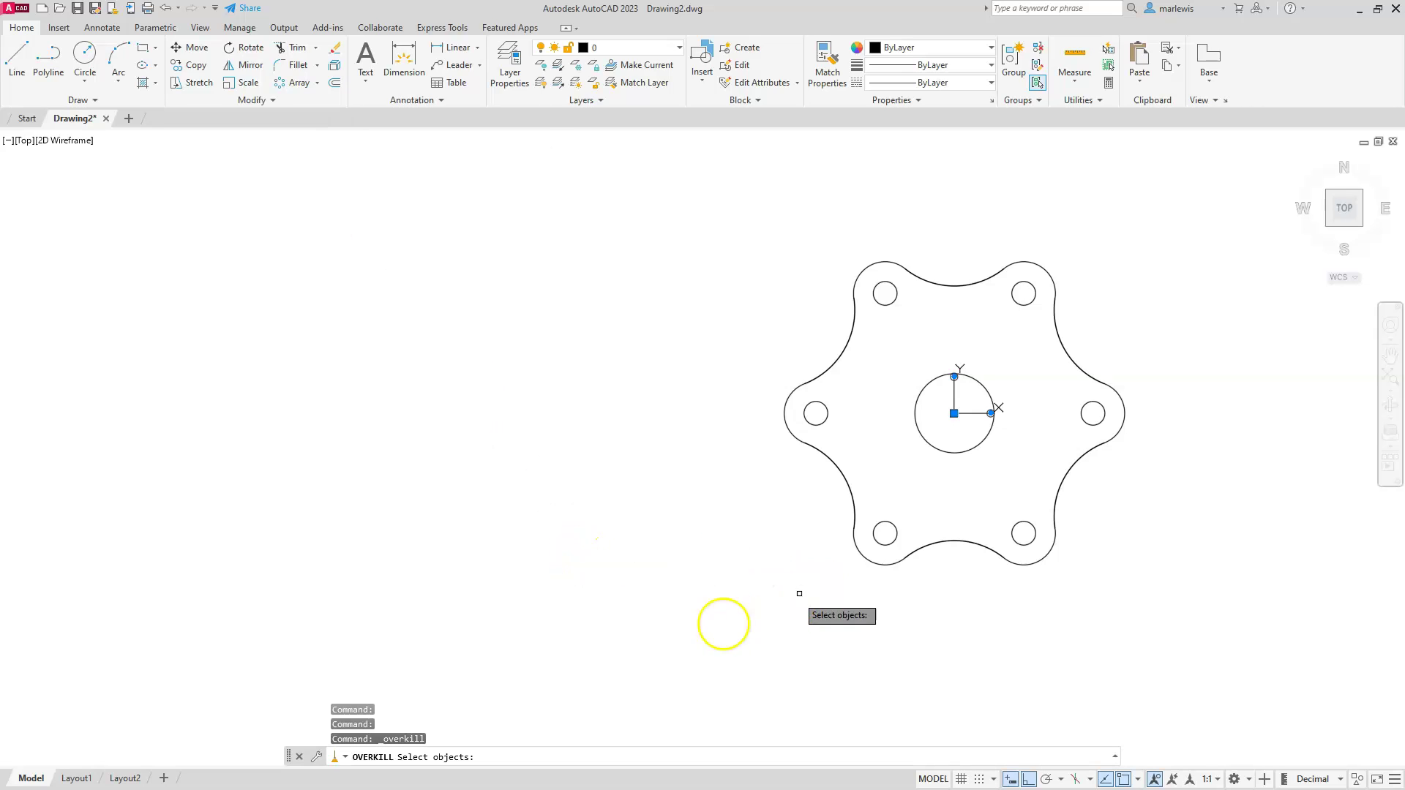
left_click(622, 658)
left_click(1177, 221)
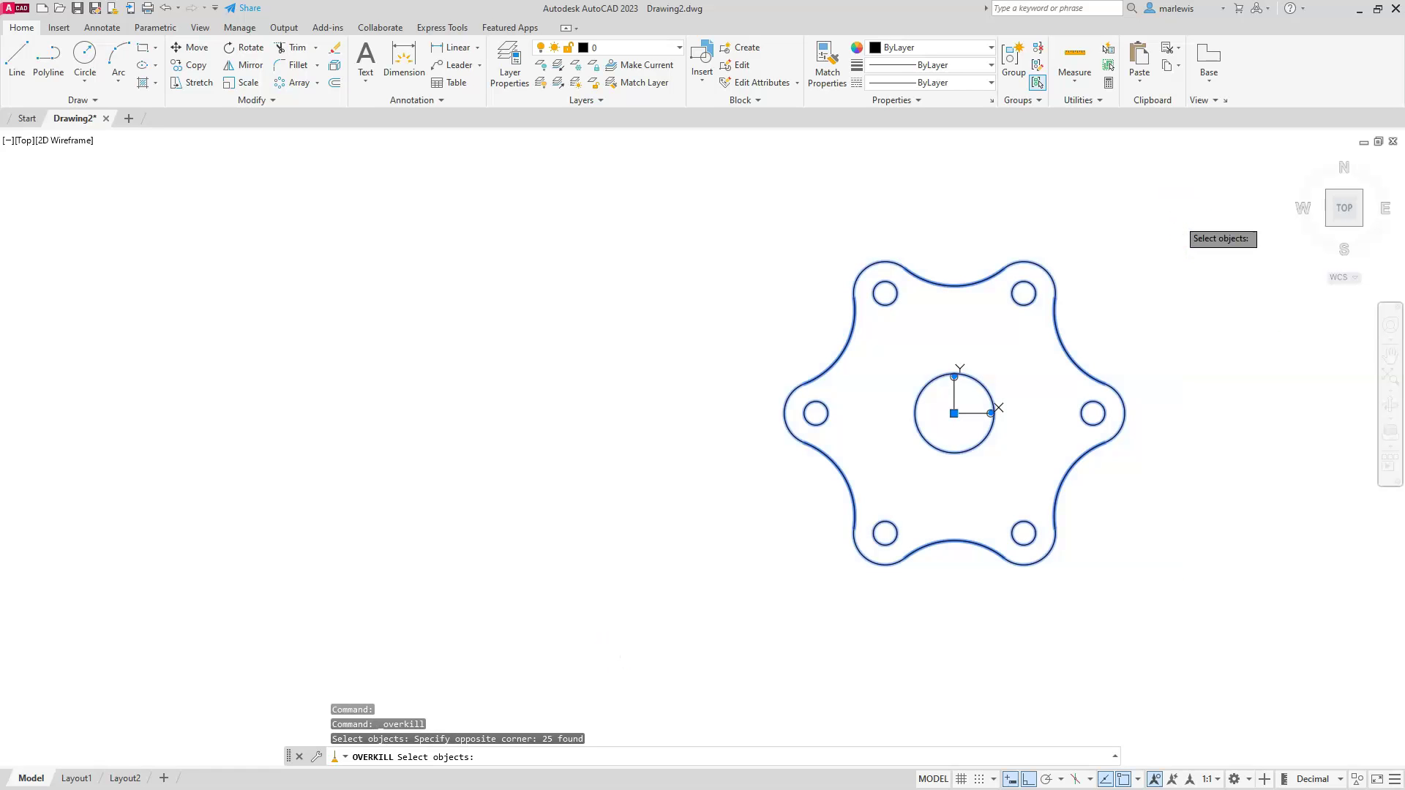
key("Return")
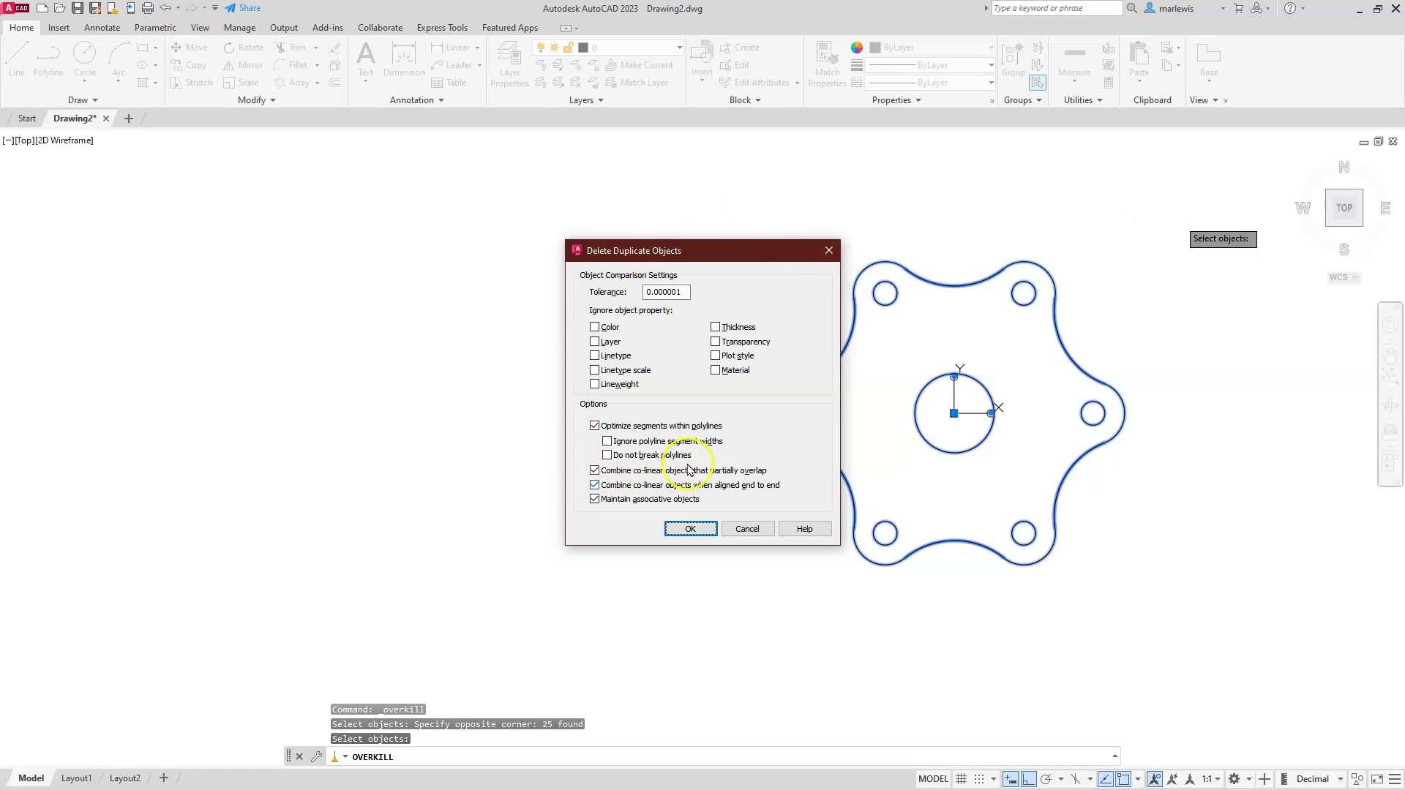
left_click(690, 530)
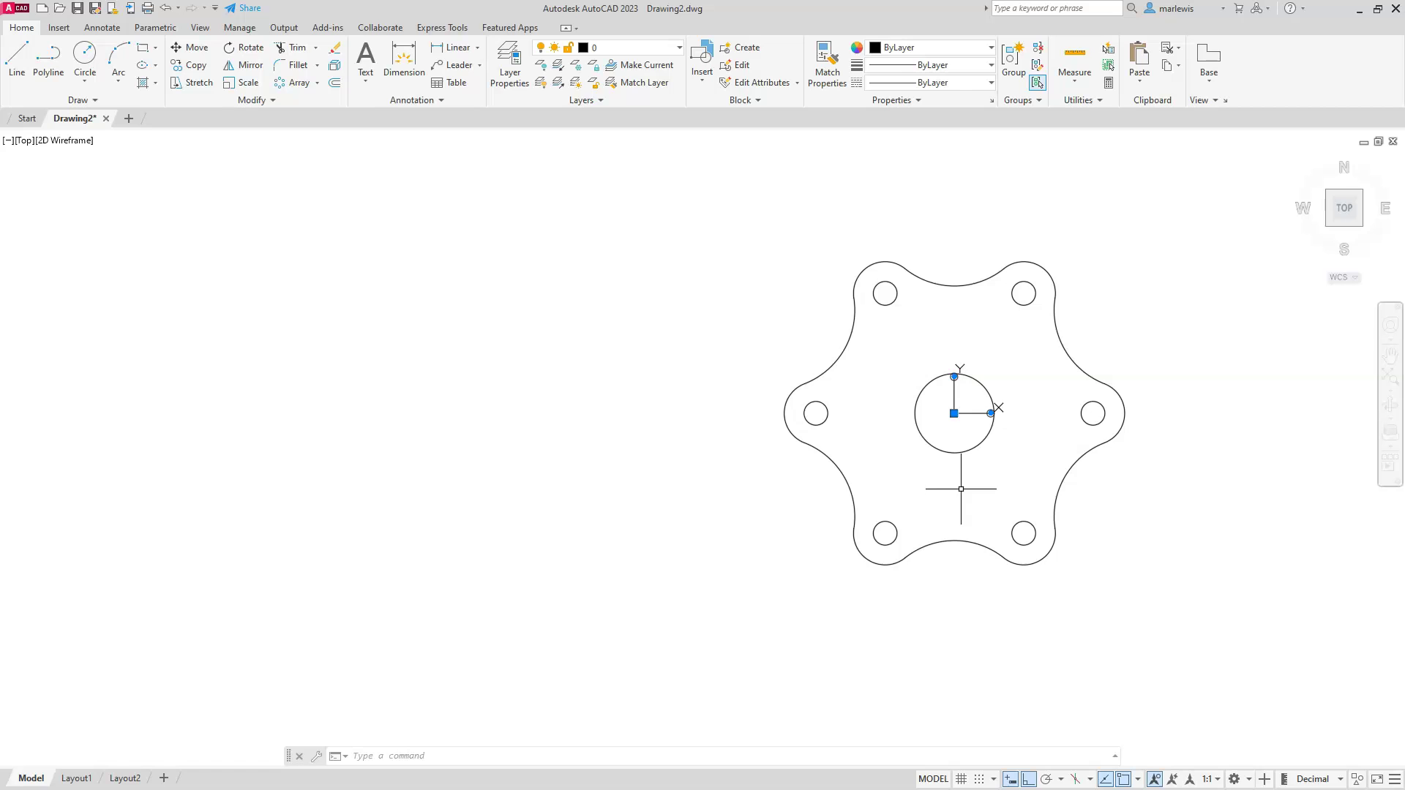
middle_click_drag(863, 486, 658, 544)
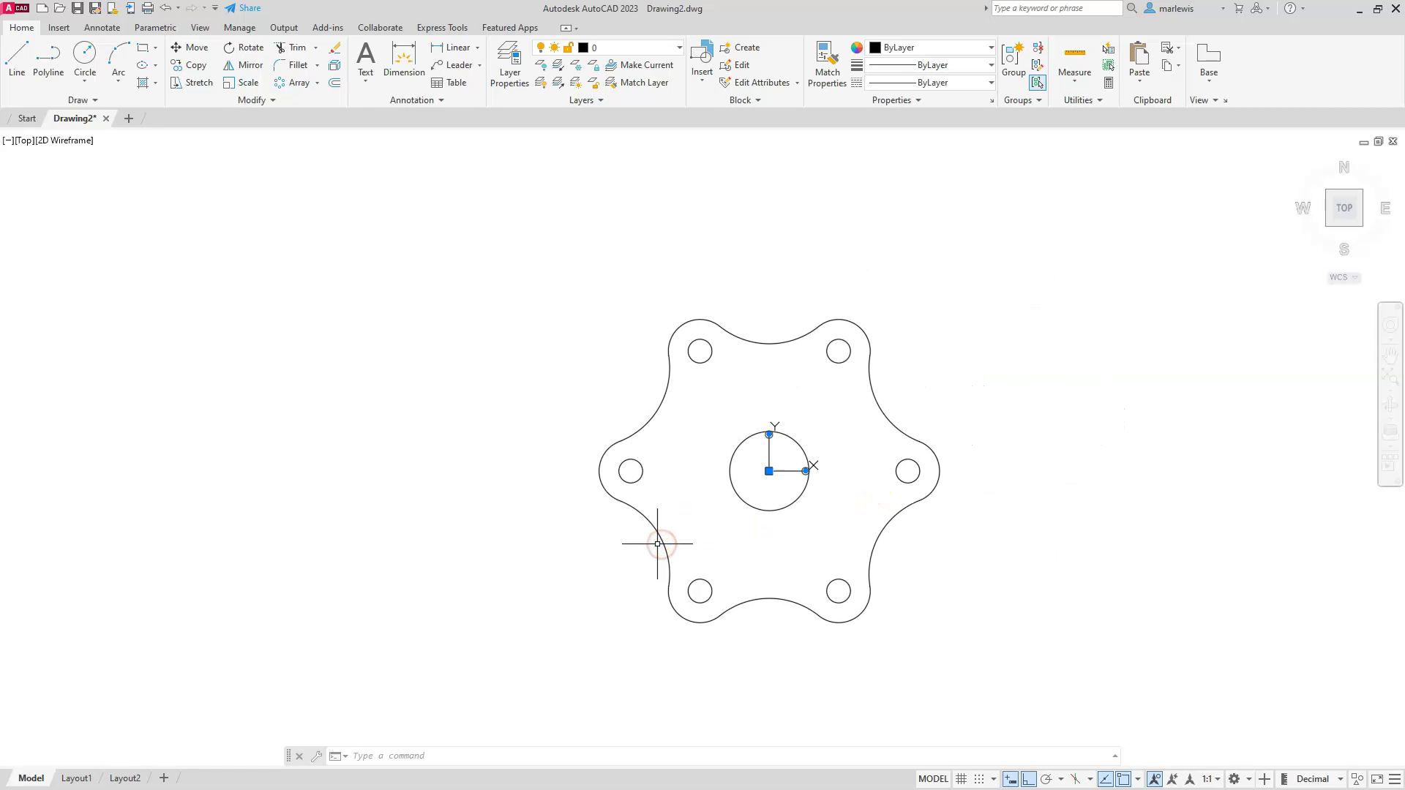